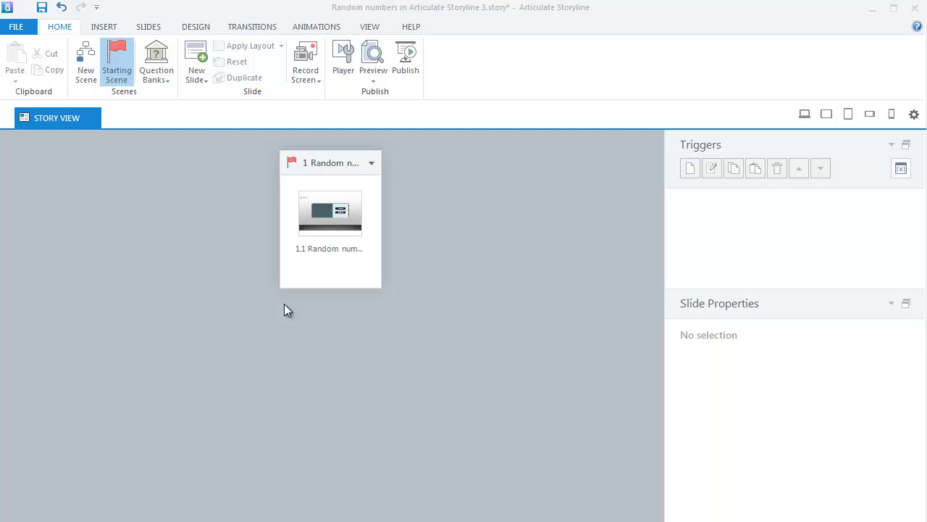
Step: Open slide 1.1 'Random numbers' and show its Min value layer with the empty Minimum value panel
double_click(331, 213)
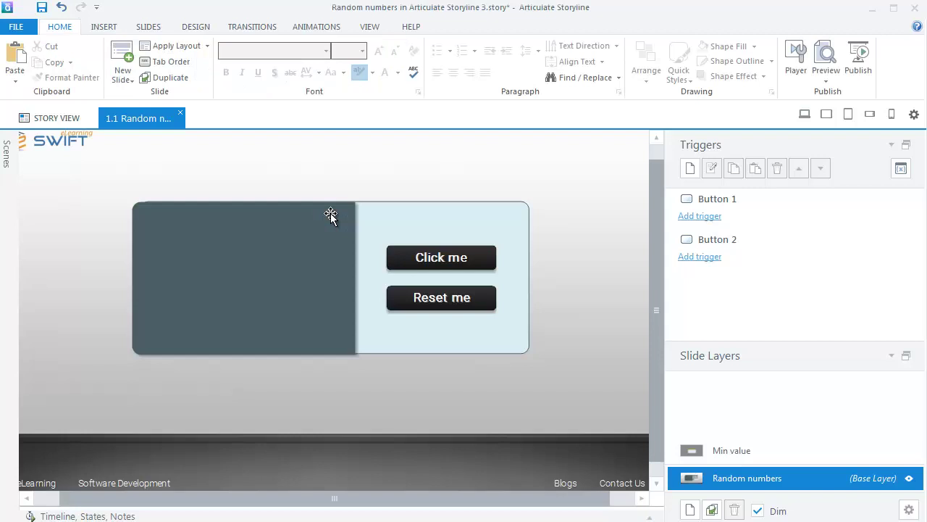
left_click(736, 452)
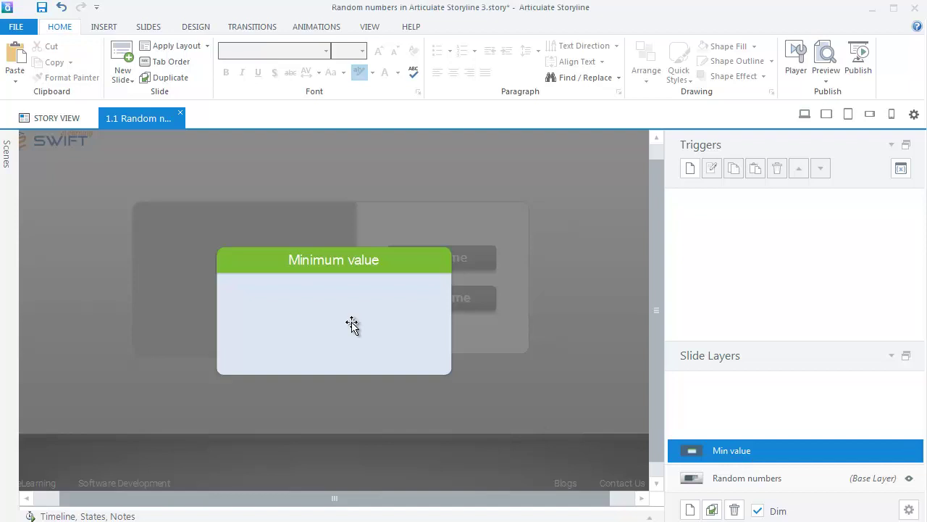
Step: Draw a numeric data-entry field inside the Minimum value panel, storing input in NumericEntry
left_click(104, 27)
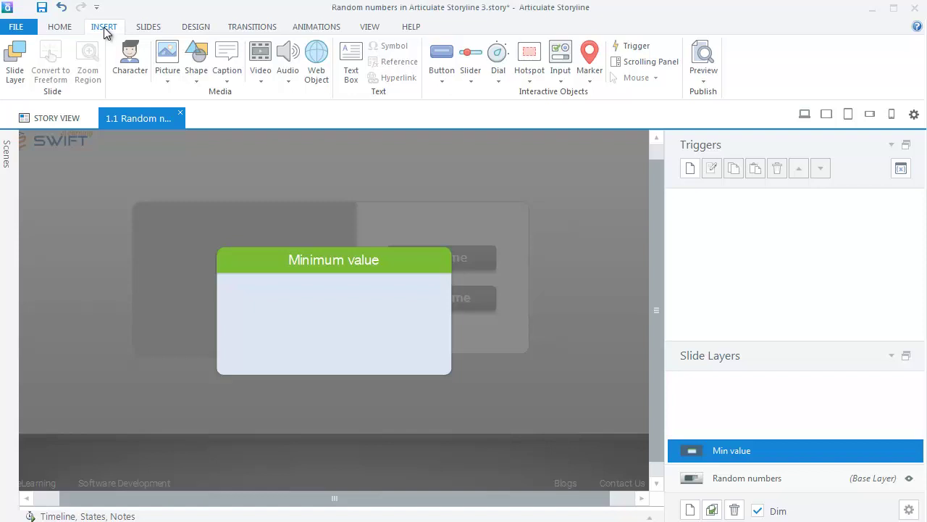
left_click(560, 66)
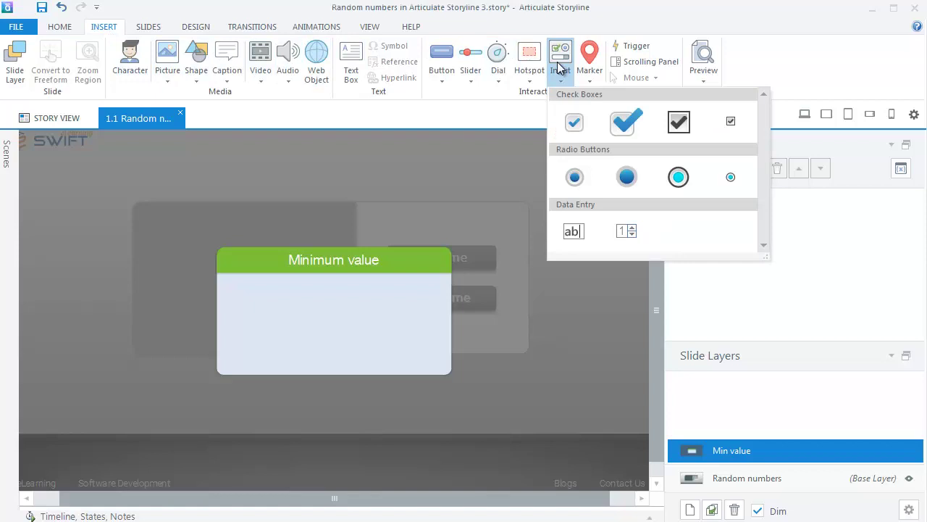
left_click(626, 230)
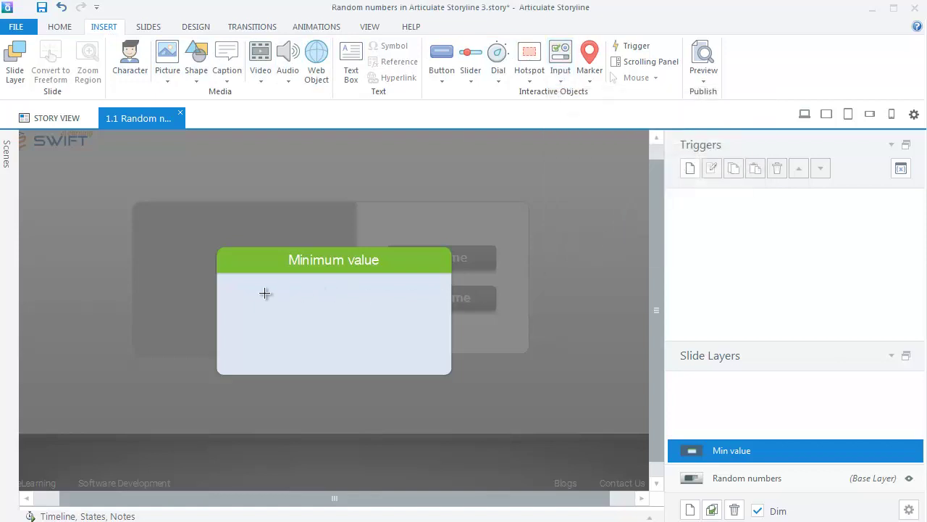
left_click_drag(260, 295, 415, 316)
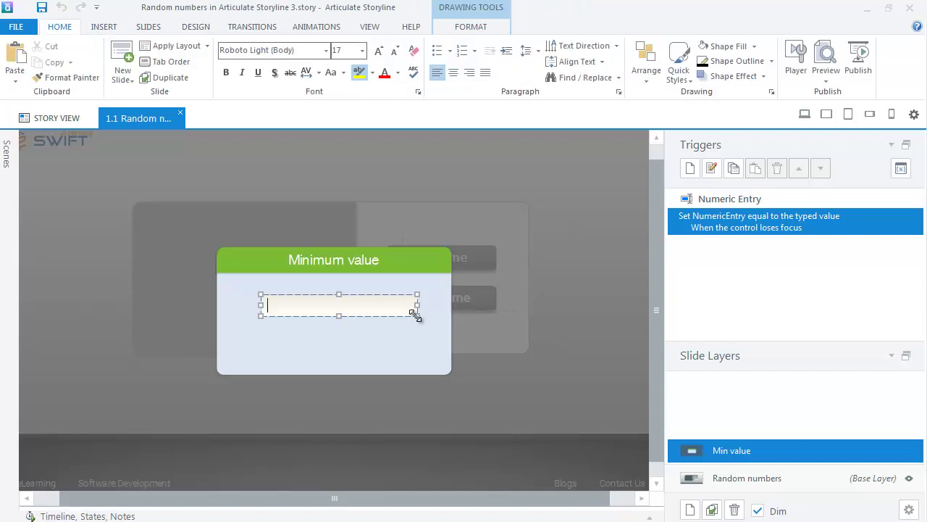
key("Escape")
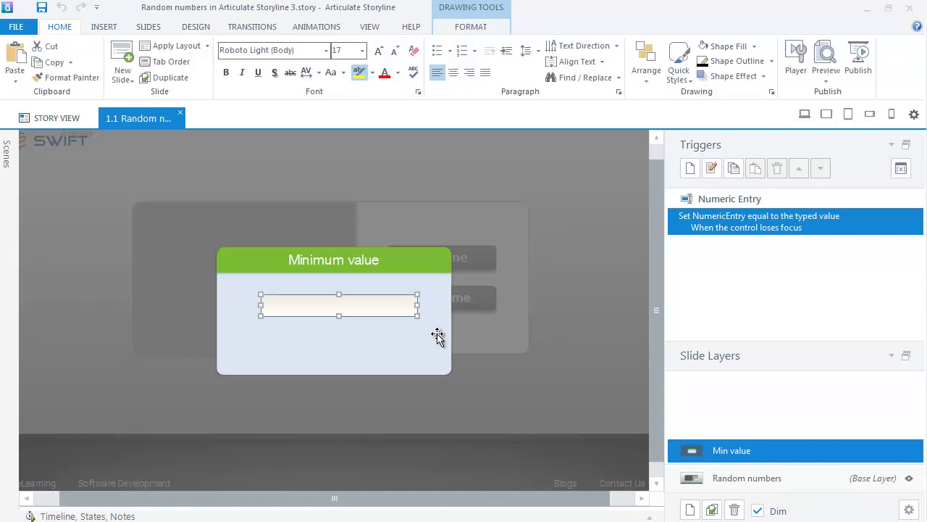
Step: Resize the numeric entry field to height 40 and width 182
key("ctrl+shift+Return")
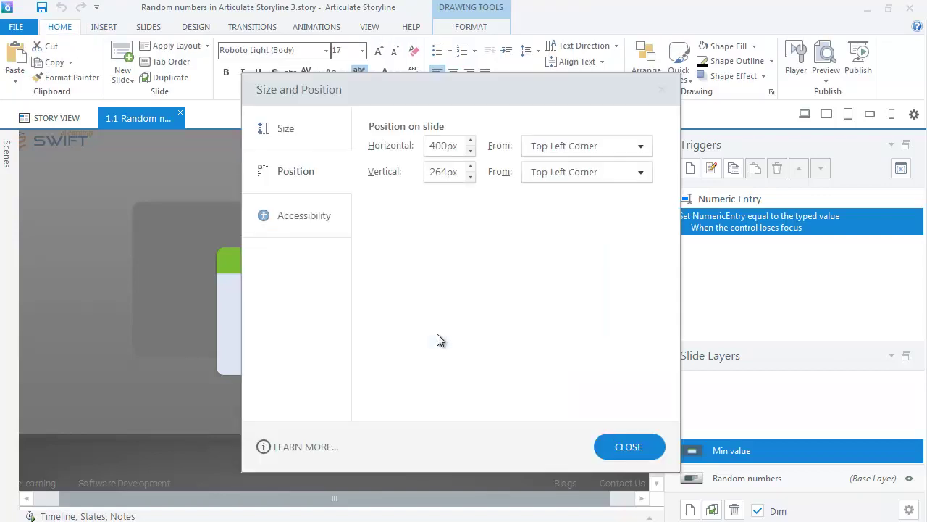
left_click(293, 129)
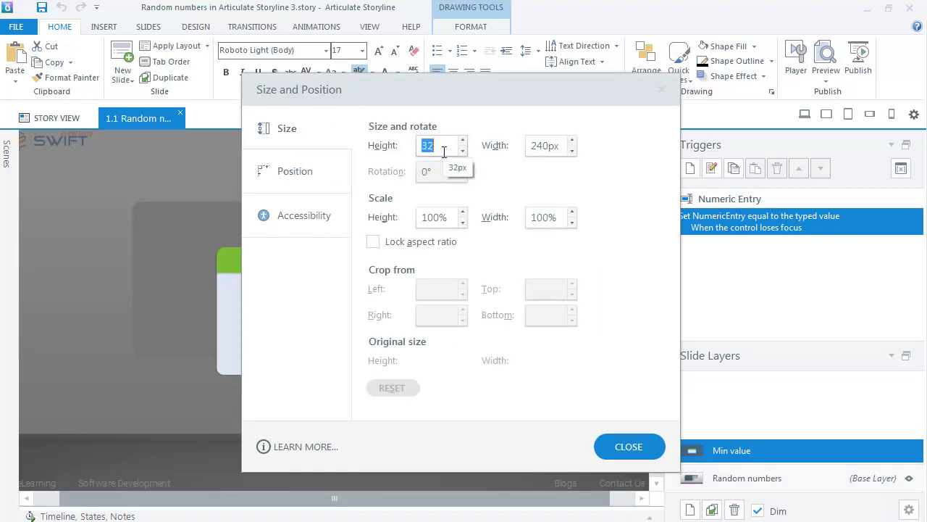
type("40")
key("Tab")
type("1")
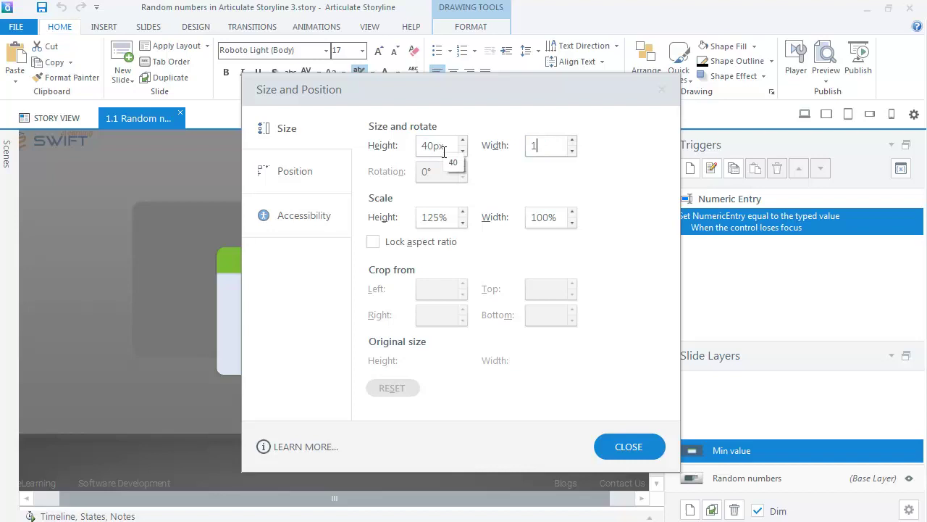
type("82")
left_click(301, 171)
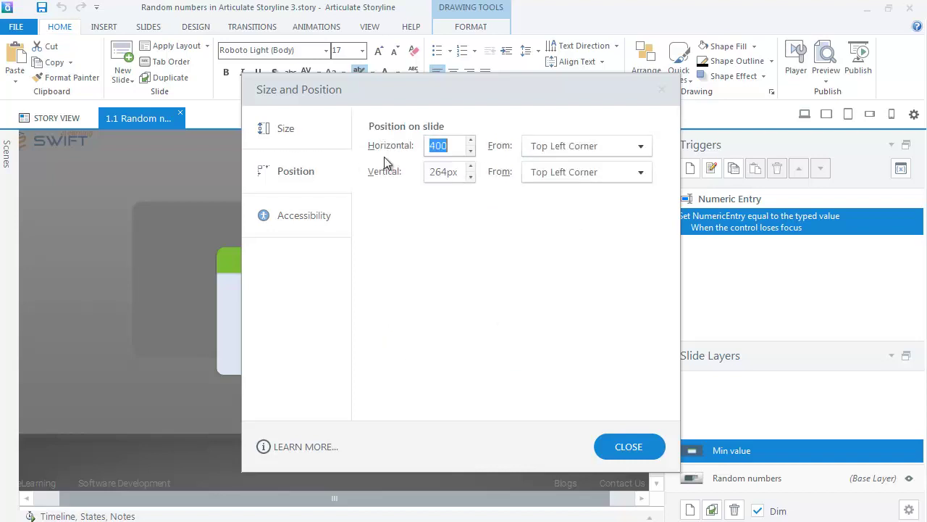
Step: Position the entry field at horizontal 420, vertical 261, then deselect it
left_click(451, 147)
key("BackSpace")
key("BackSpace")
key("BackSpace")
type("4")
type("20")
key("Tab")
type("2")
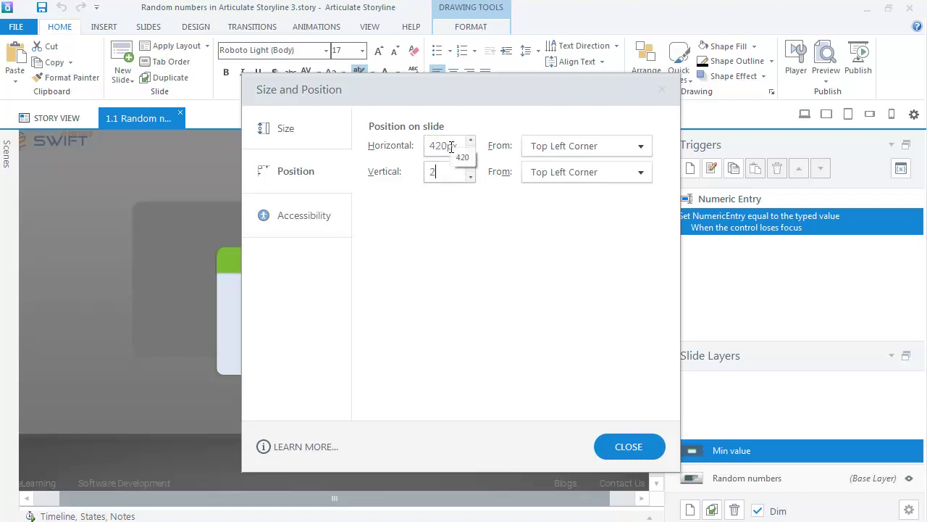
type("61")
key("Return")
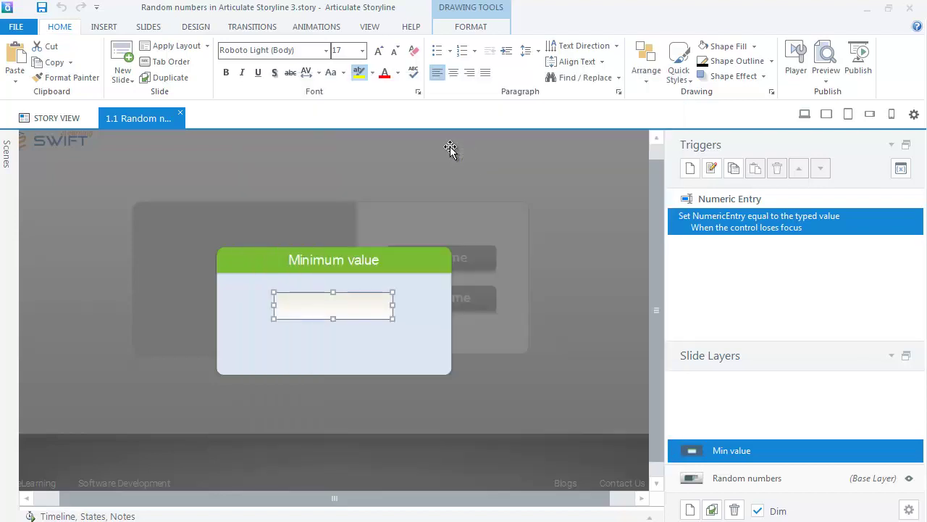
left_click(470, 26)
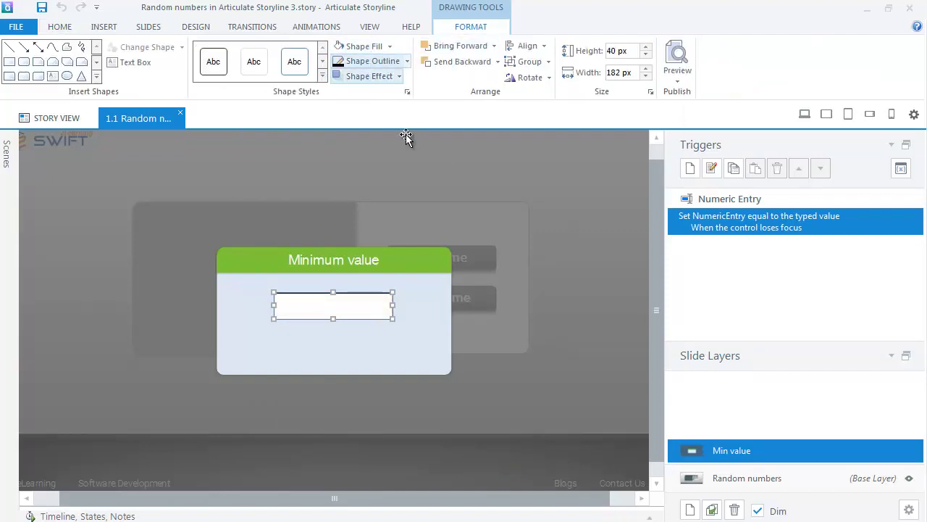
left_click(475, 373)
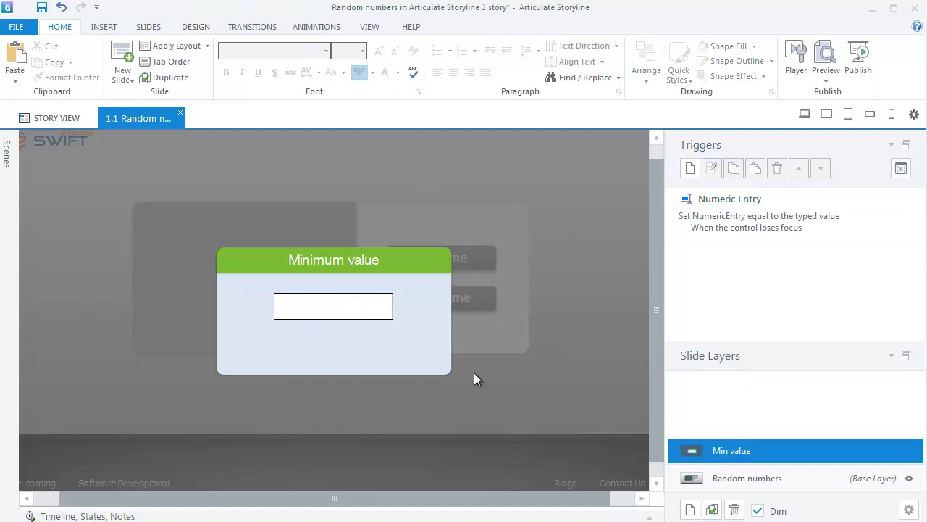
Step: Draw a button below the numeric entry field in the Minimum value panel
left_click(104, 26)
left_click(442, 71)
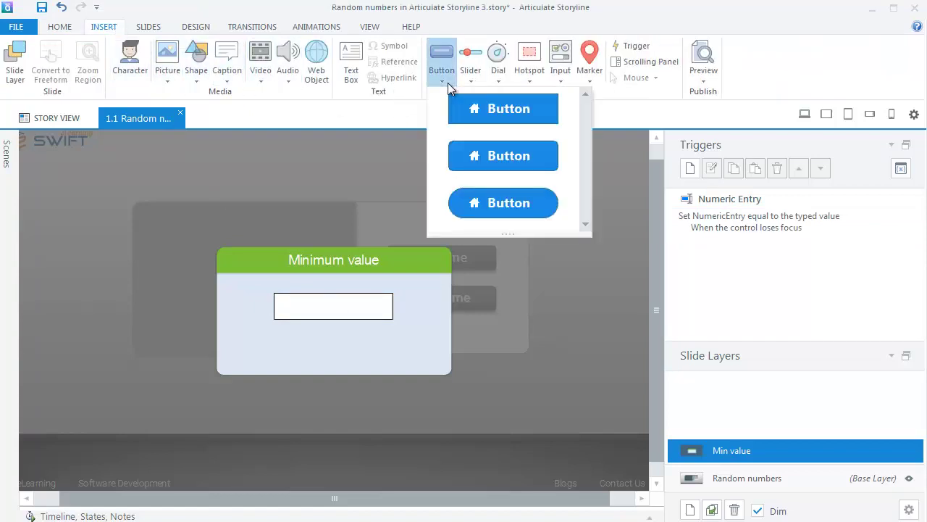
left_click(492, 159)
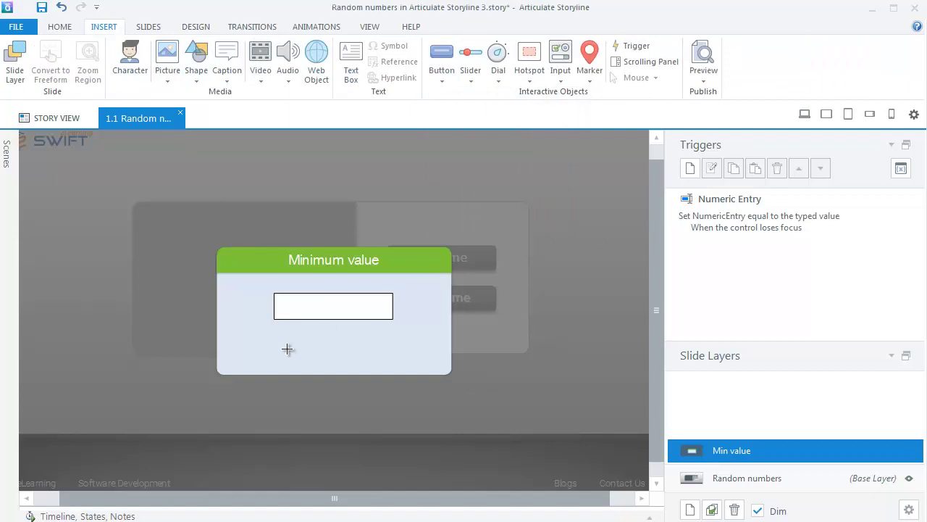
left_click_drag(289, 343, 384, 367)
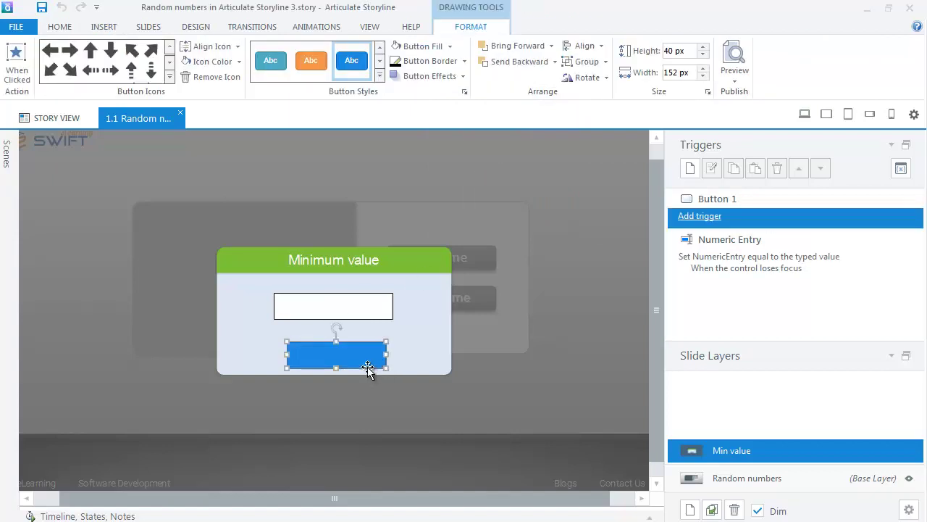
Step: Give the new button a black style and label it 'Submit'
left_click(380, 76)
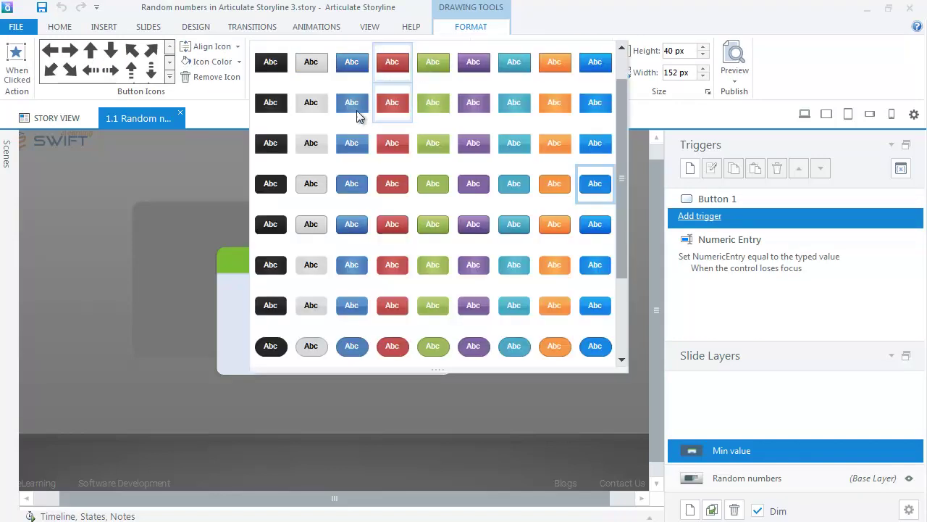
left_click(272, 214)
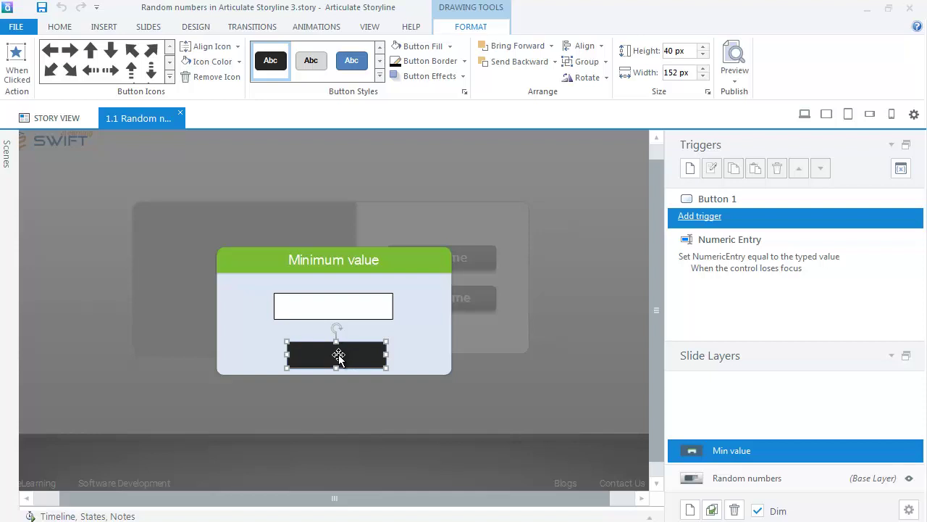
right_click(338, 357)
left_click(375, 147)
type("Su")
type("bmit")
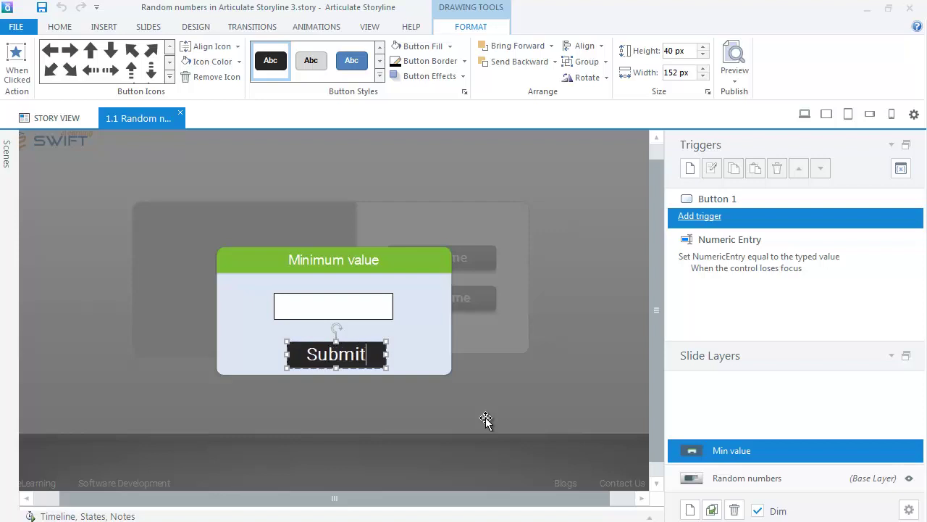
left_click(387, 367)
Step: Resize the Submit button to height 35 and width 117
double_click(386, 368)
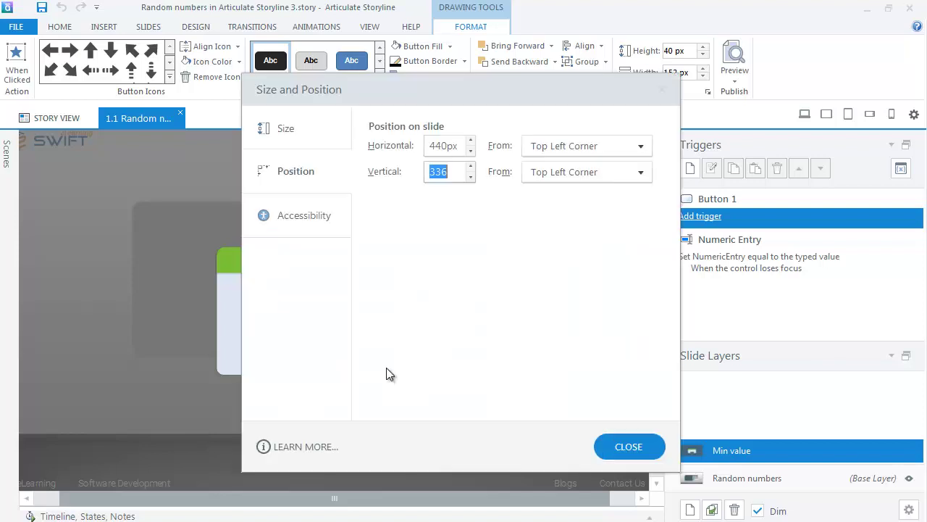
left_click(284, 129)
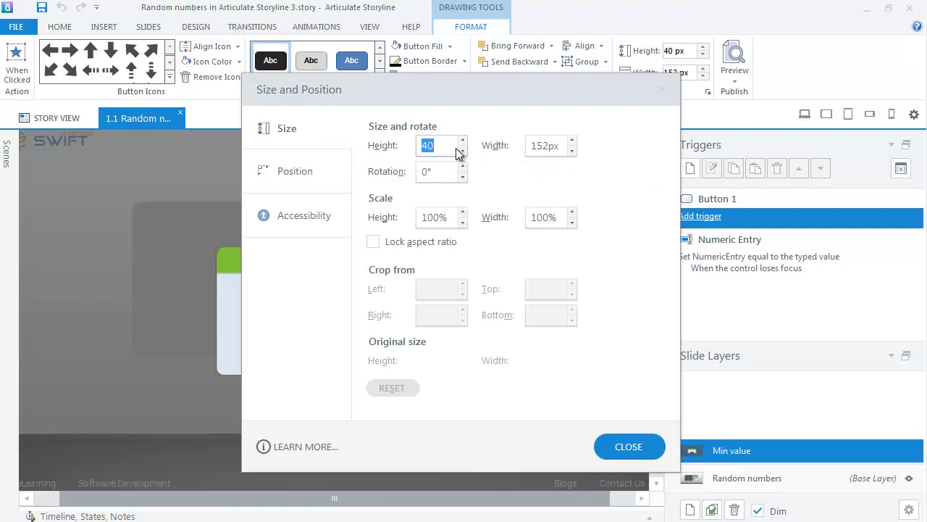
type("35")
key("Tab")
type("117")
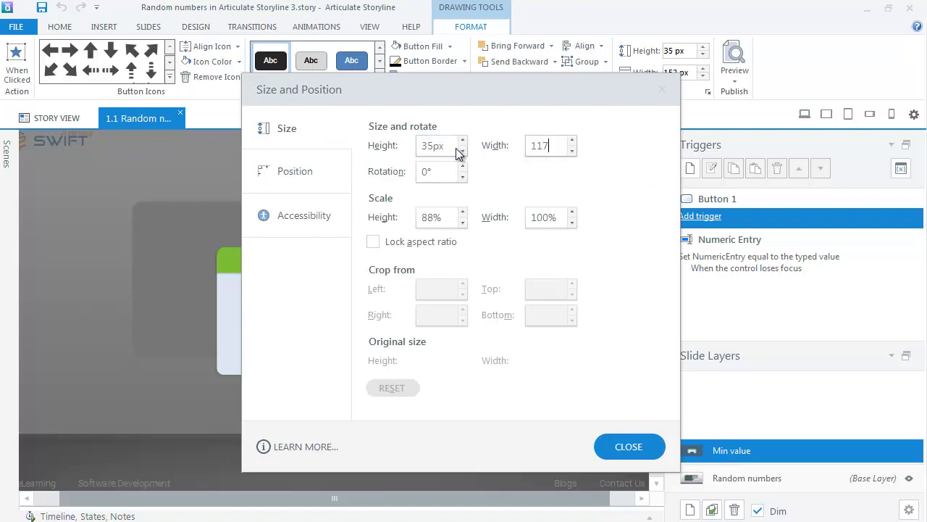
left_click(304, 181)
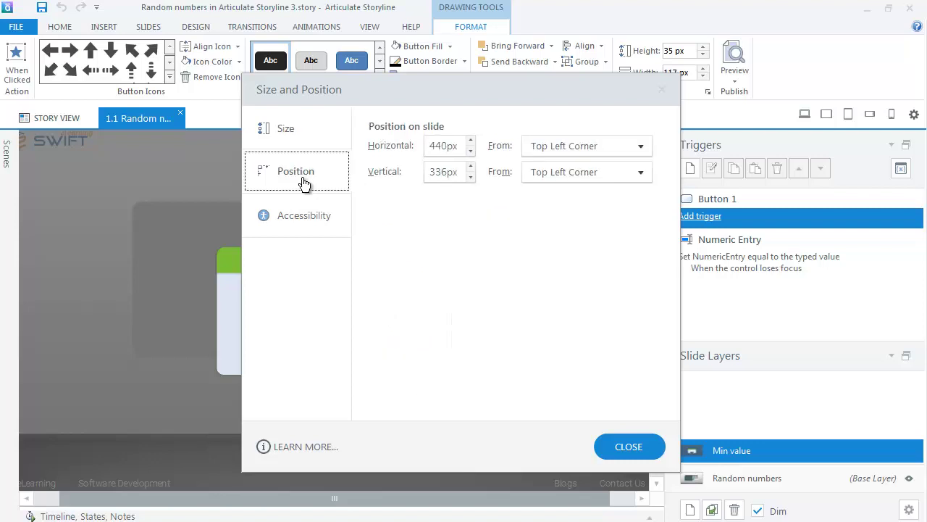
Step: Position the Submit button at horizontal 454, vertical 235, then select the NumericEntry trigger
double_click(444, 144)
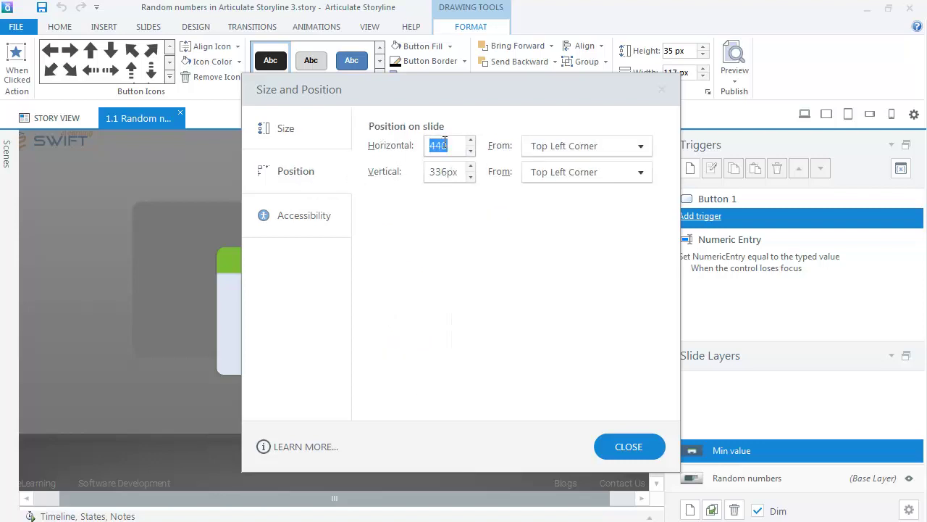
type("454")
key("Tab")
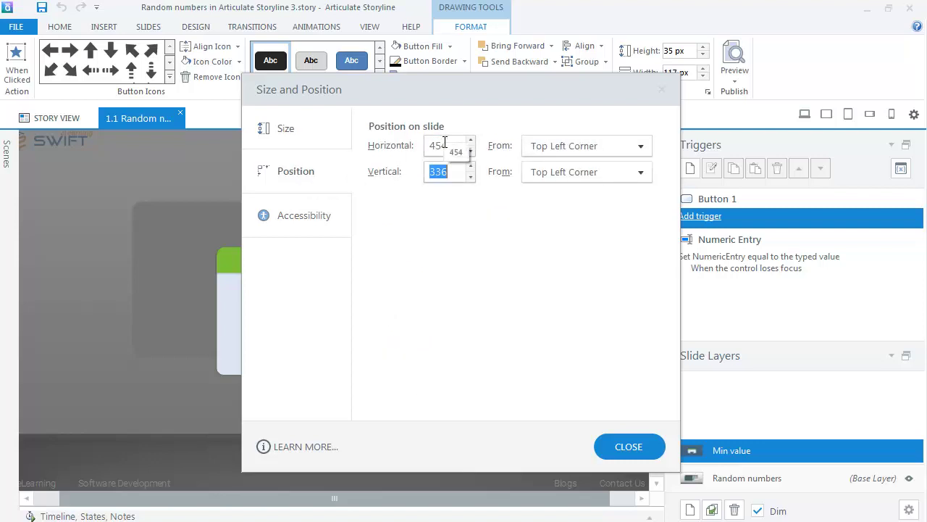
type("235")
key("Return")
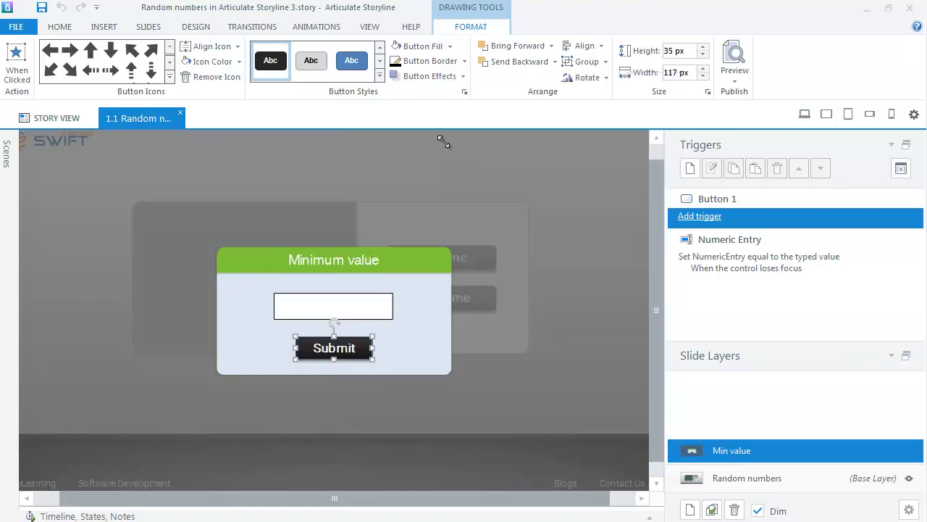
left_click(499, 326)
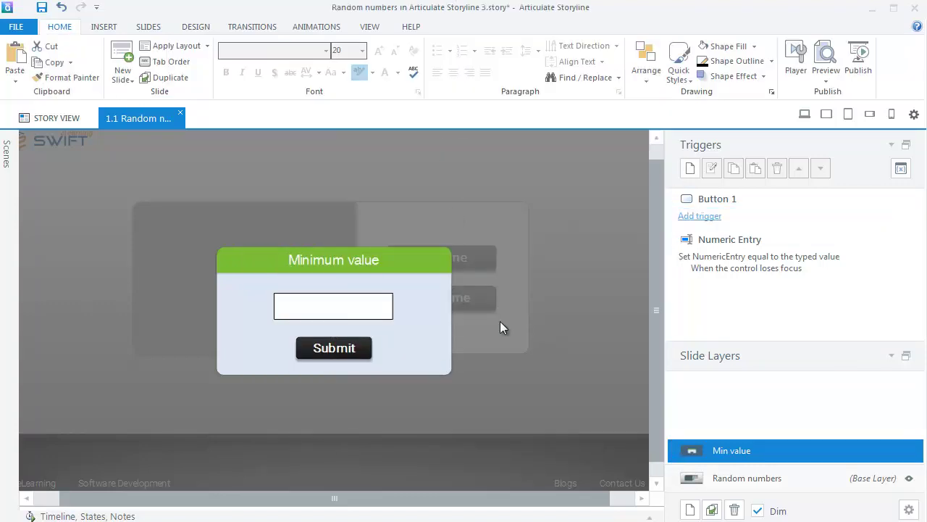
left_click(381, 320)
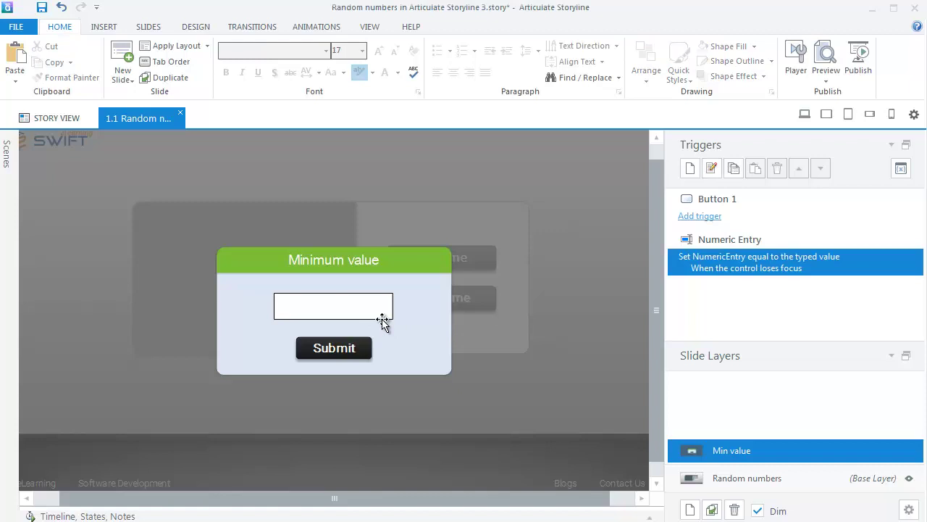
Step: In the project variables list, rename NumericEntry to MinValue and confirm
left_click(901, 169)
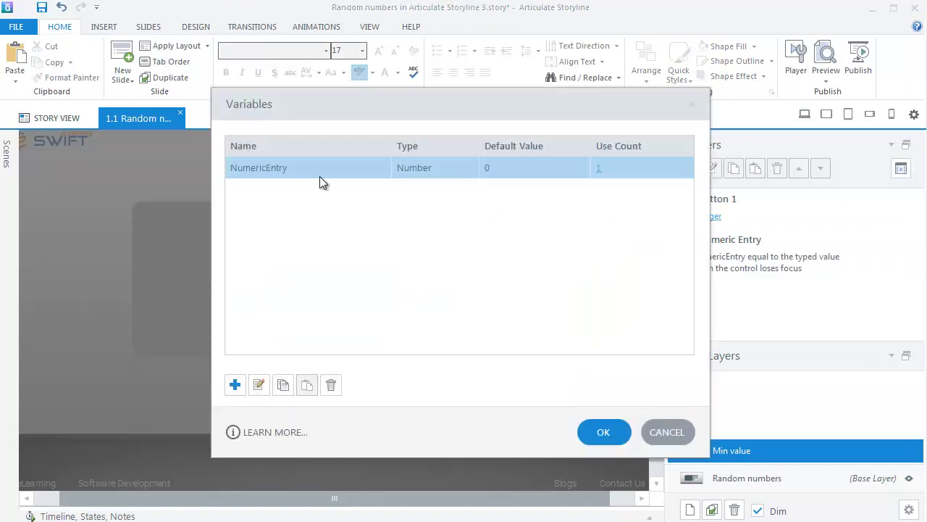
double_click(319, 175)
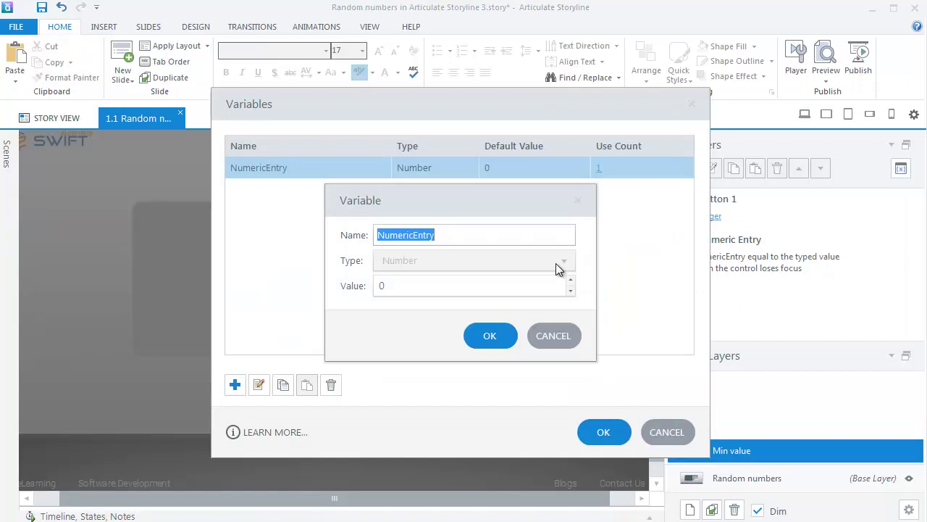
type("MinV")
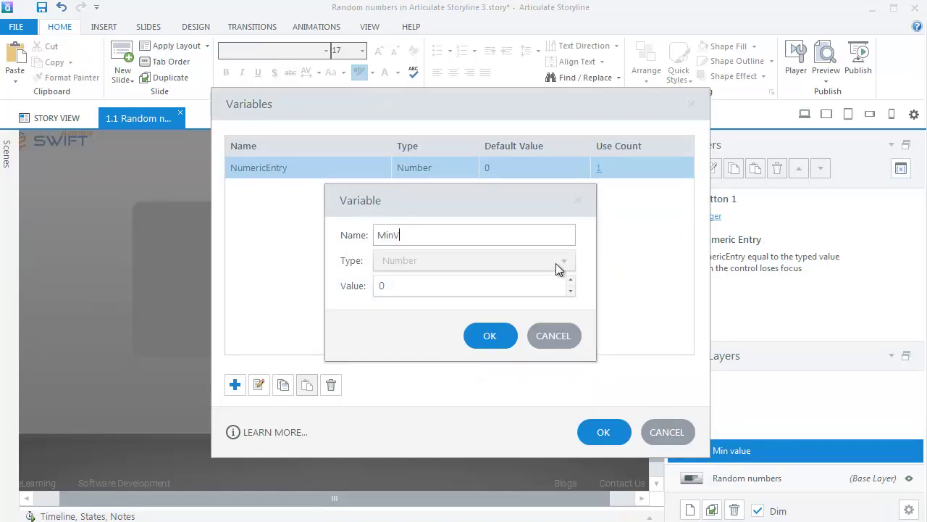
type("alue")
left_click(483, 335)
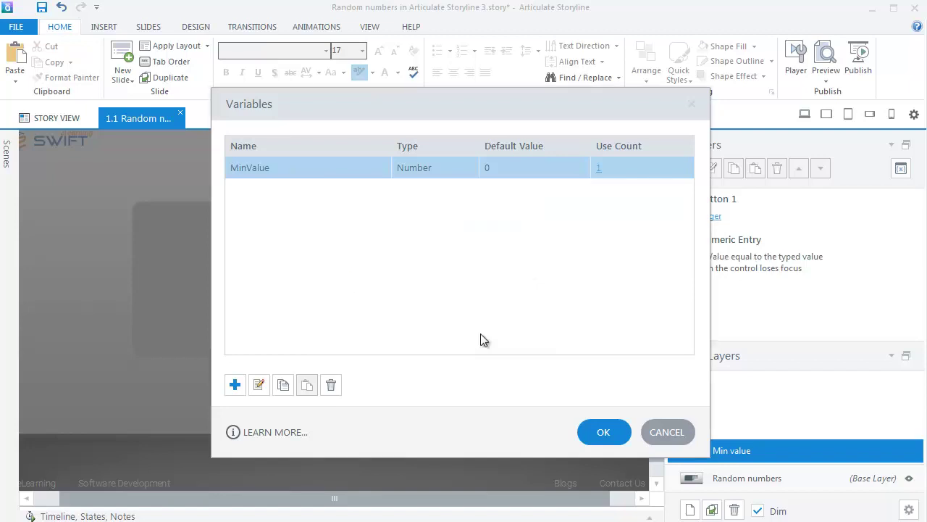
left_click(604, 430)
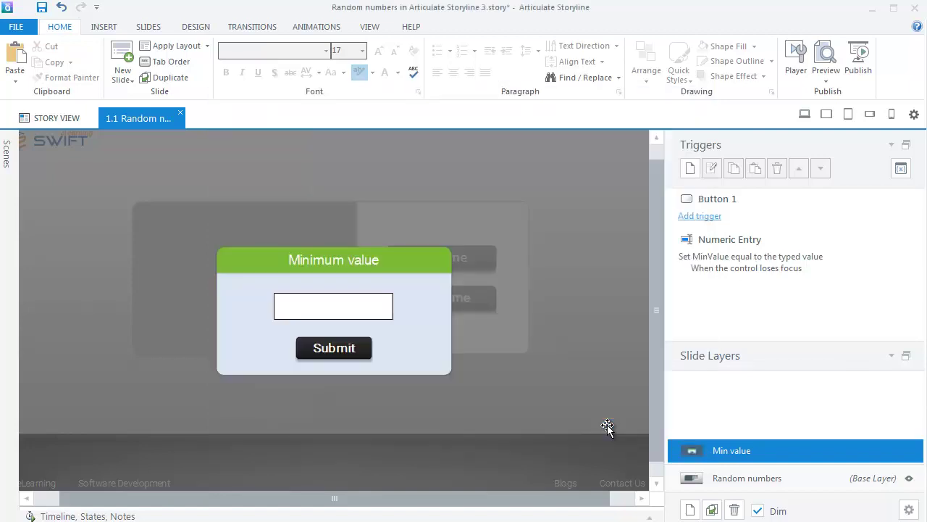
Step: Duplicate the Min value layer from its context menu and name the copy 'Max value'
right_click(747, 454)
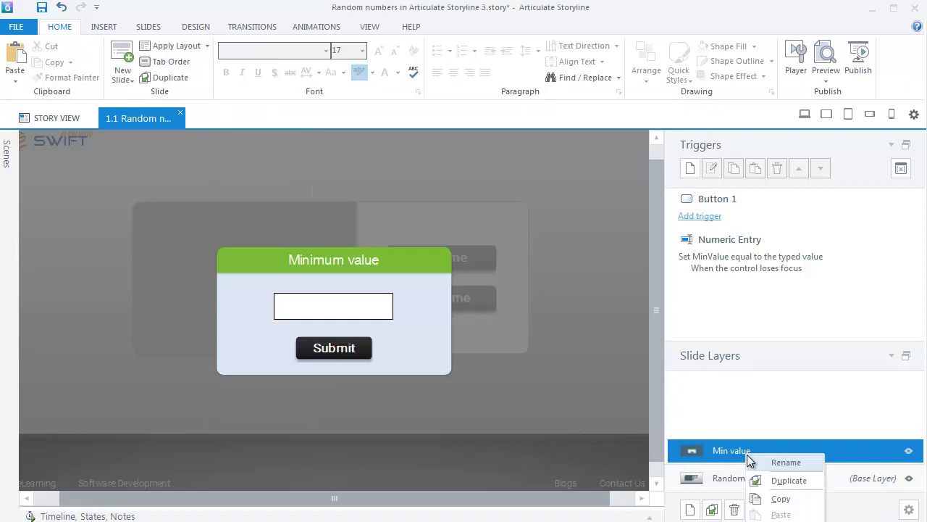
left_click(765, 478)
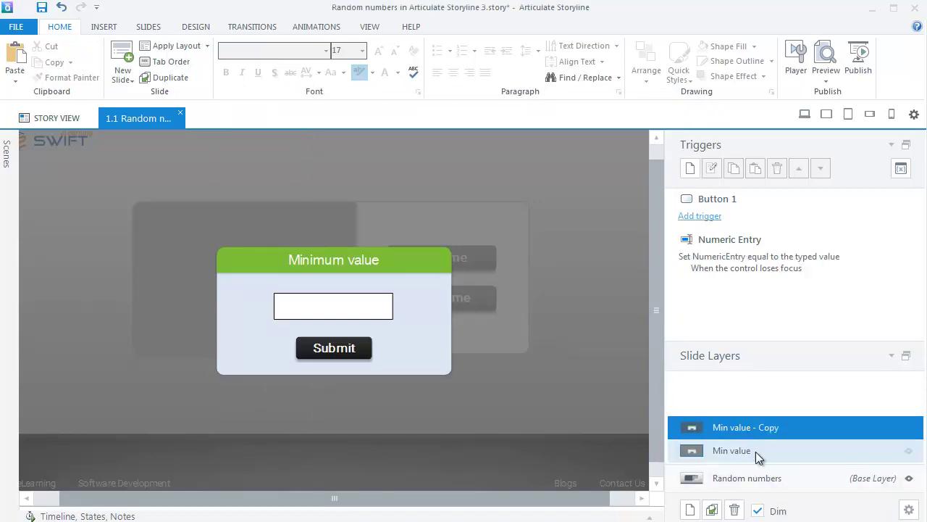
double_click(730, 427)
left_click(726, 427)
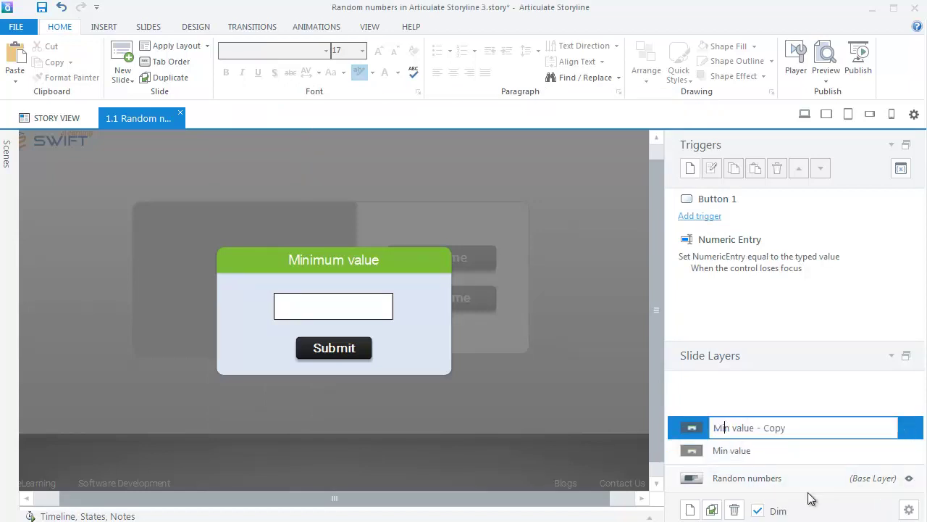
key("ctrl+a")
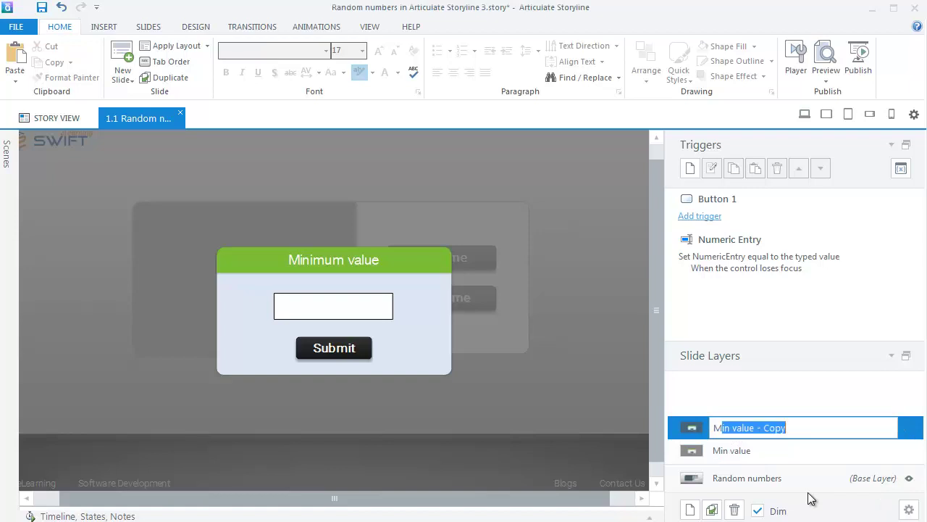
type("Max va")
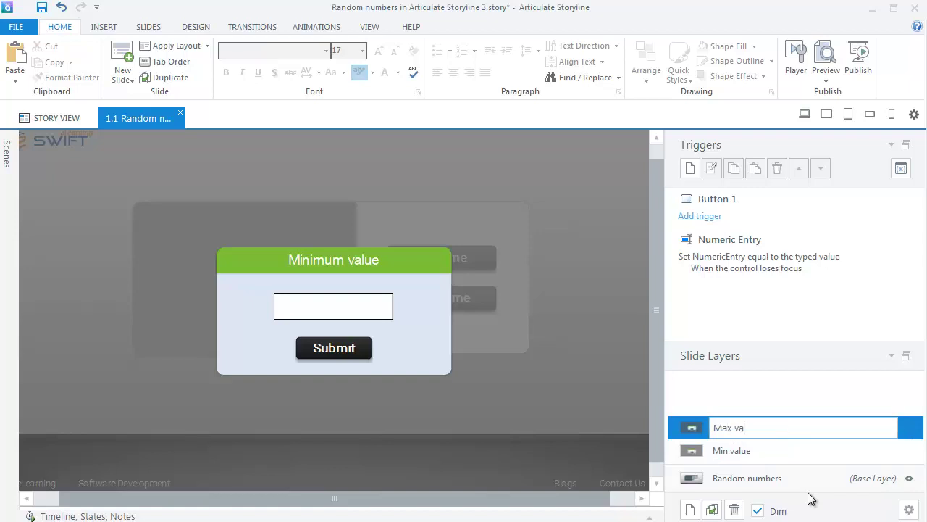
type("lue")
Step: Commit the 'Max value' layer name and change the panel title to 'Maximum value'
key("Return")
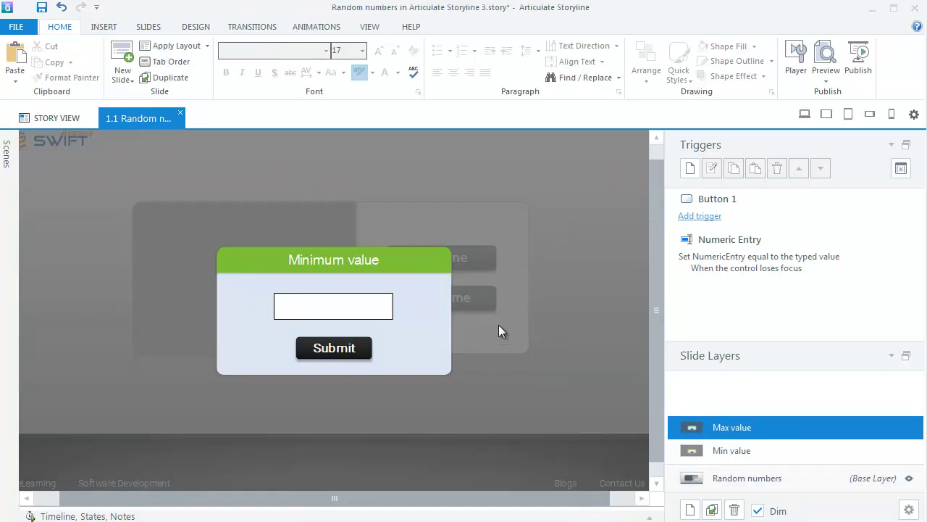
left_click(313, 263)
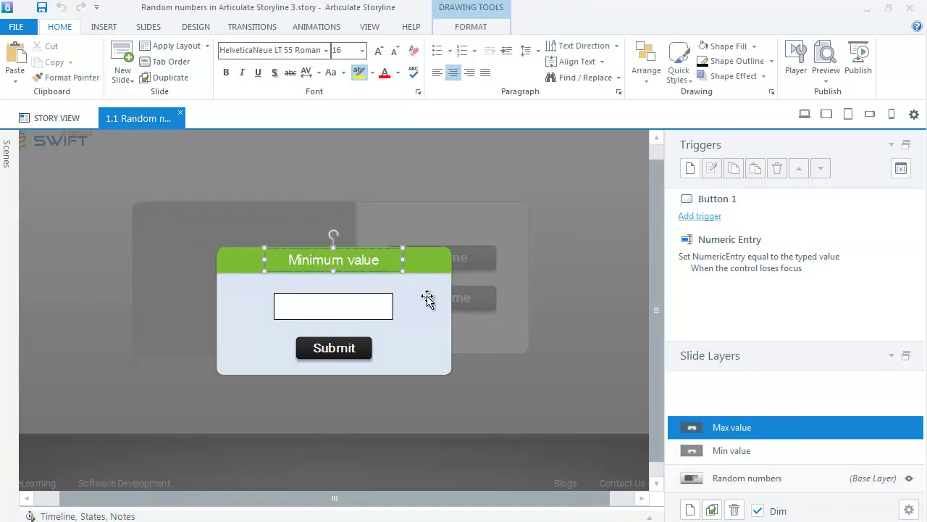
key("Left")
key("Left")
key("shift+Right")
key("shift+Right")
type("ax")
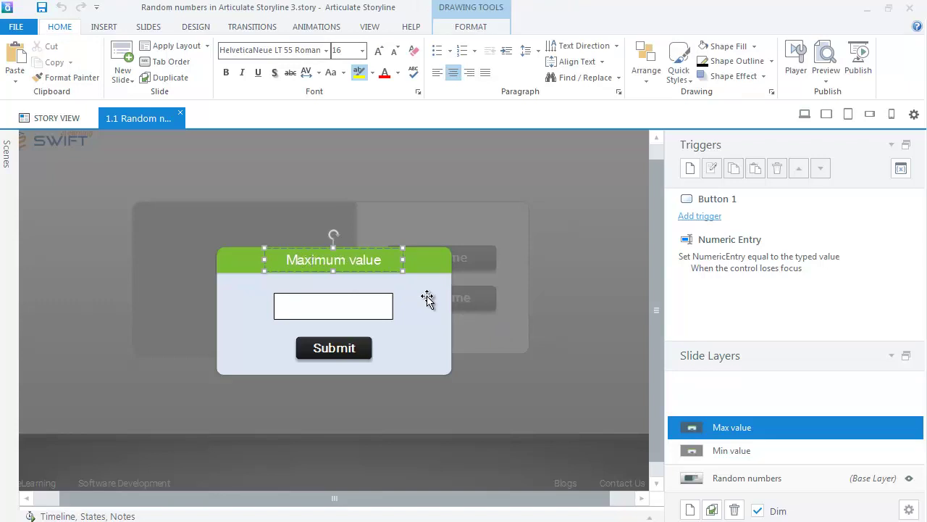
left_click(470, 260)
Step: Fill the title bar shape with the custom red colour #ED1C24
double_click(433, 253)
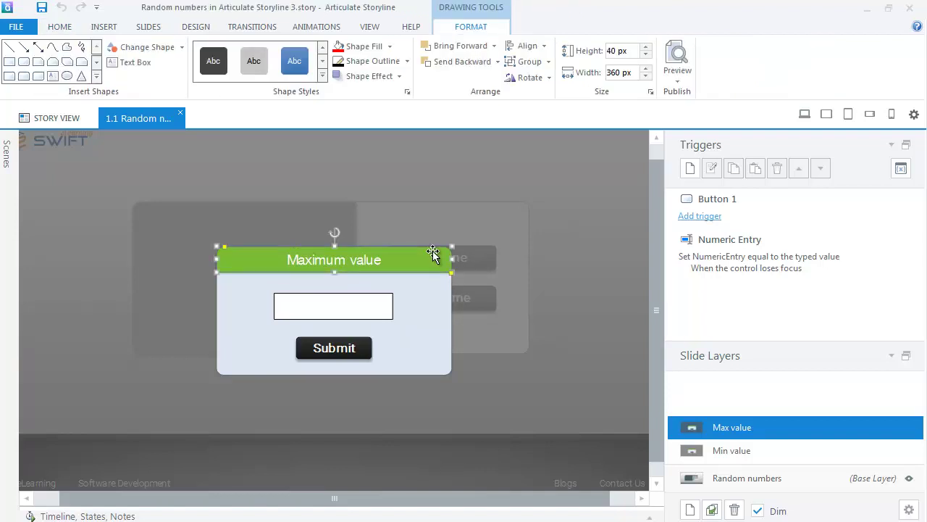
left_click(390, 47)
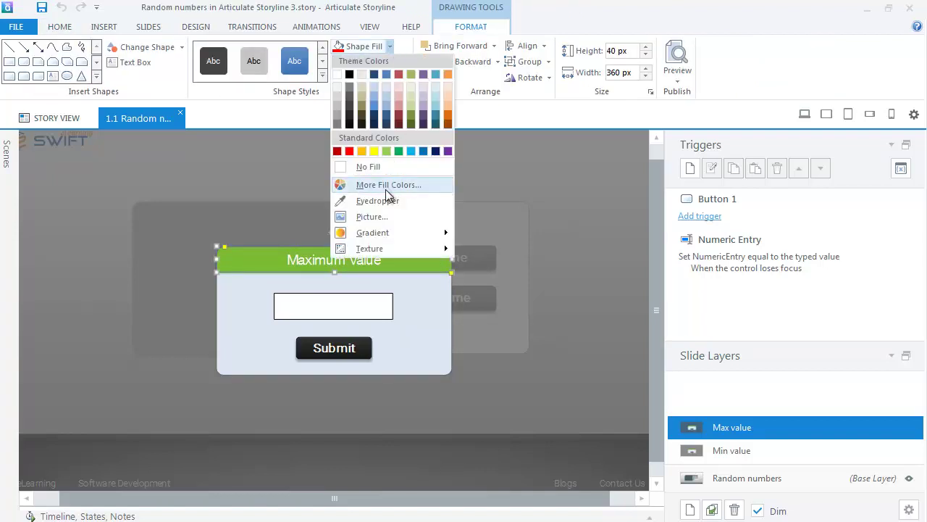
left_click(385, 185)
left_click(567, 373)
type("#ED1C24")
left_click(531, 427)
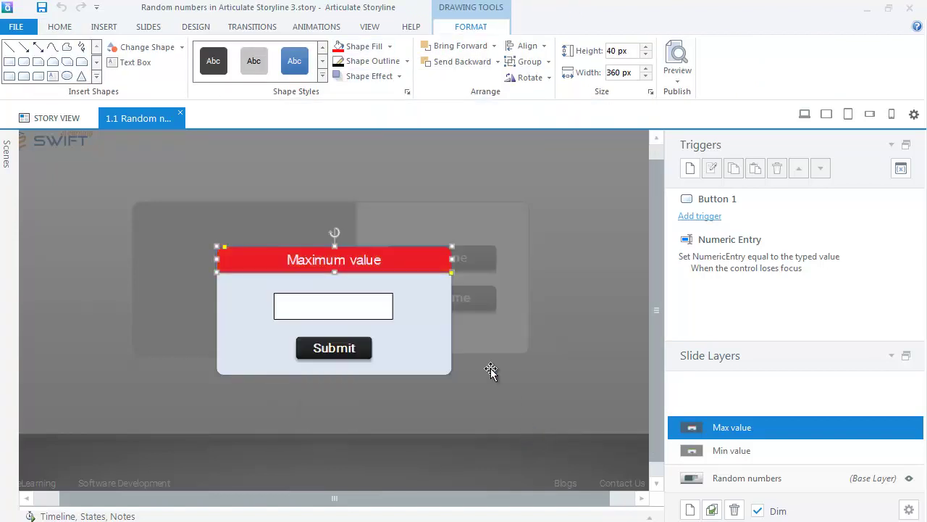
left_click(491, 370)
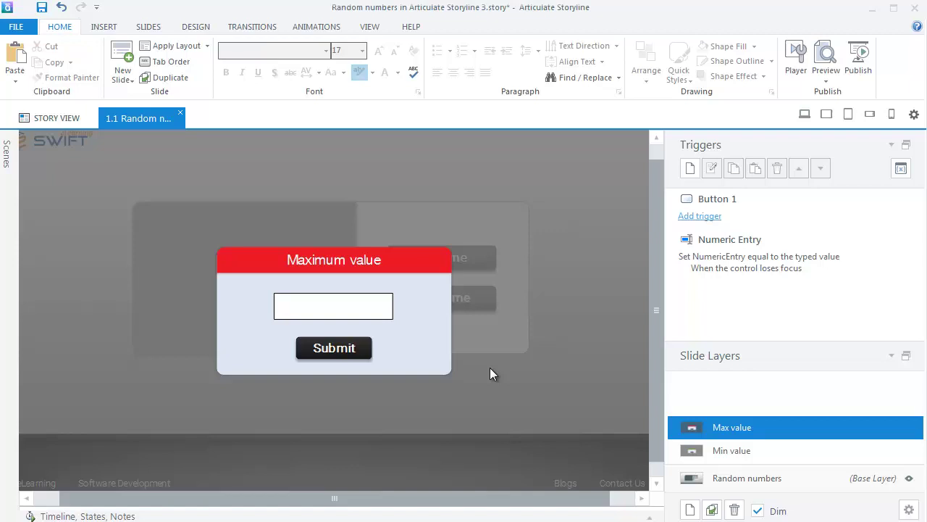
Step: In the project variables list, rename this layer's NumericEntry variable to MaxValue
left_click(901, 168)
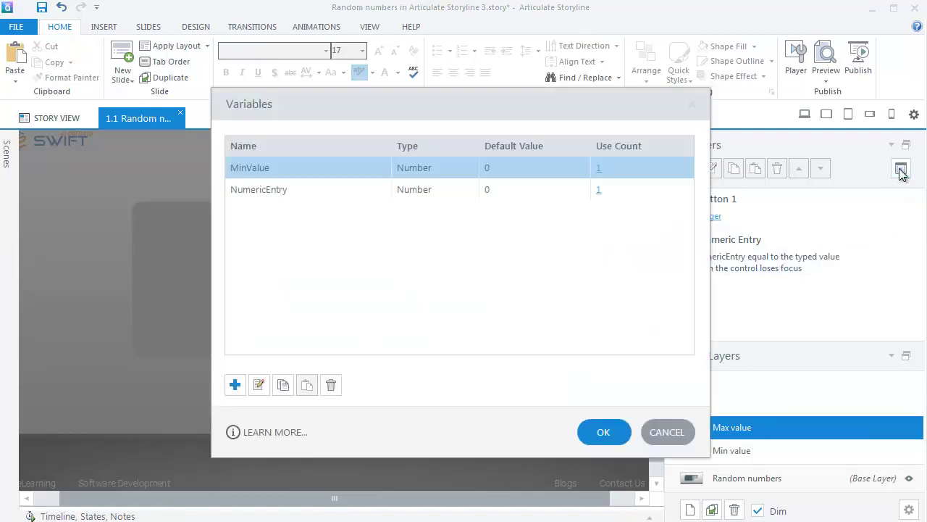
double_click(261, 192)
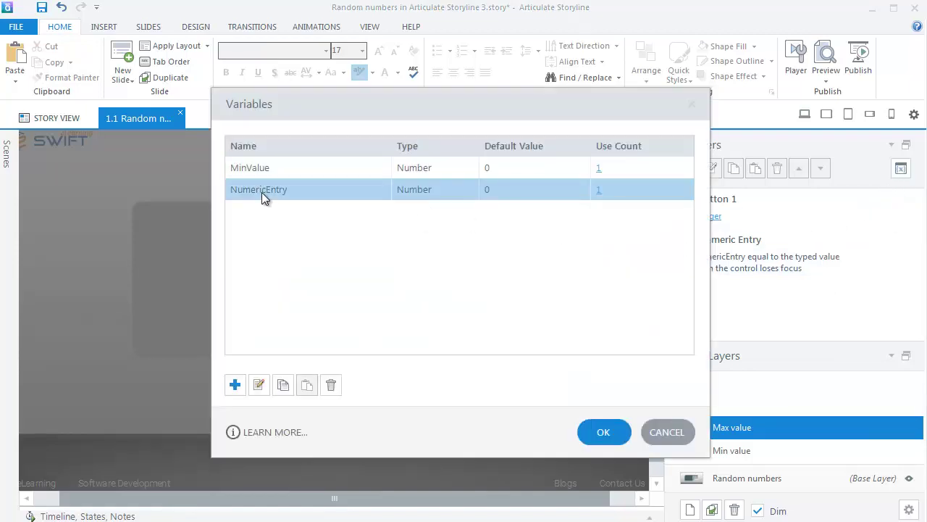
type("Ma")
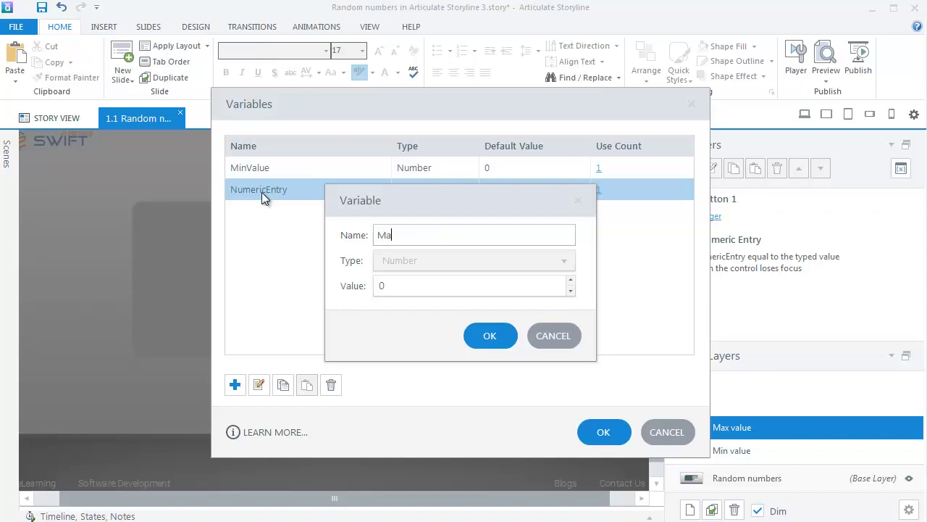
type("xValue")
key("Return")
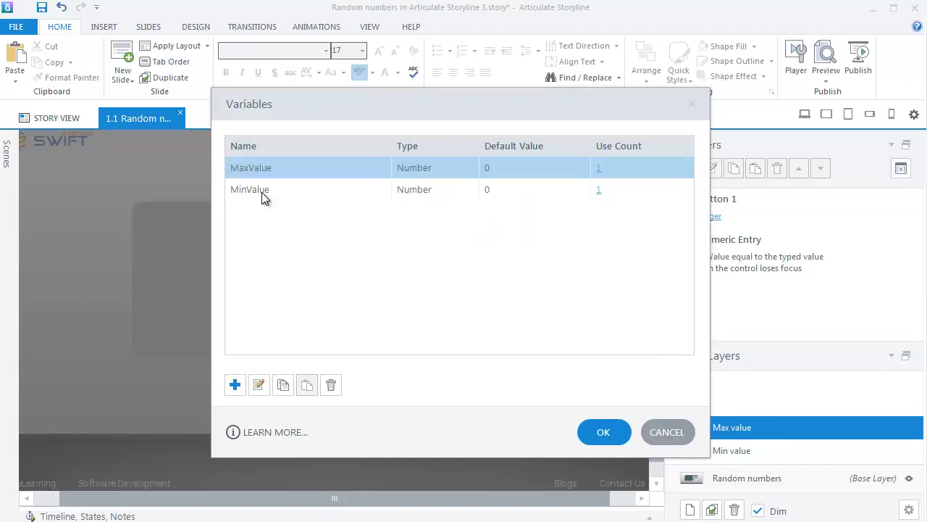
left_click(585, 433)
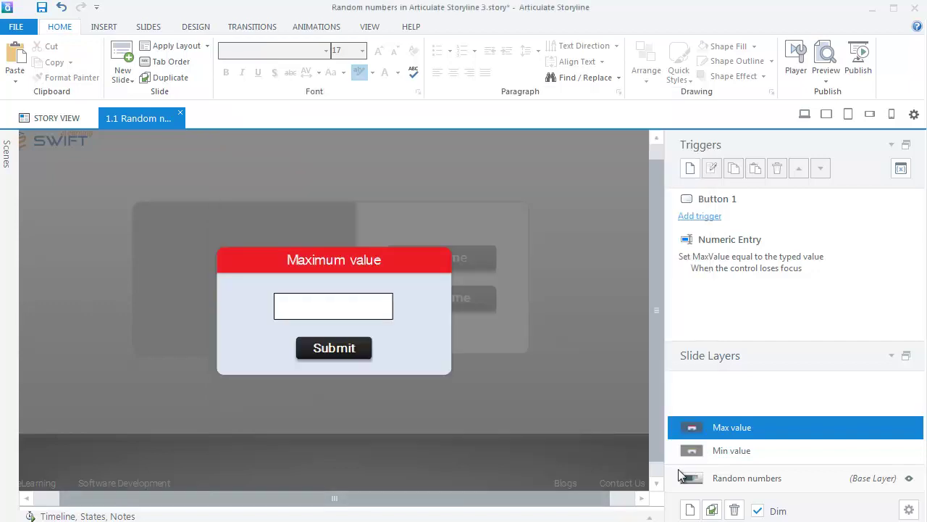
Step: From the Random numbers base layer, create a text variable named RandSet
left_click(752, 486)
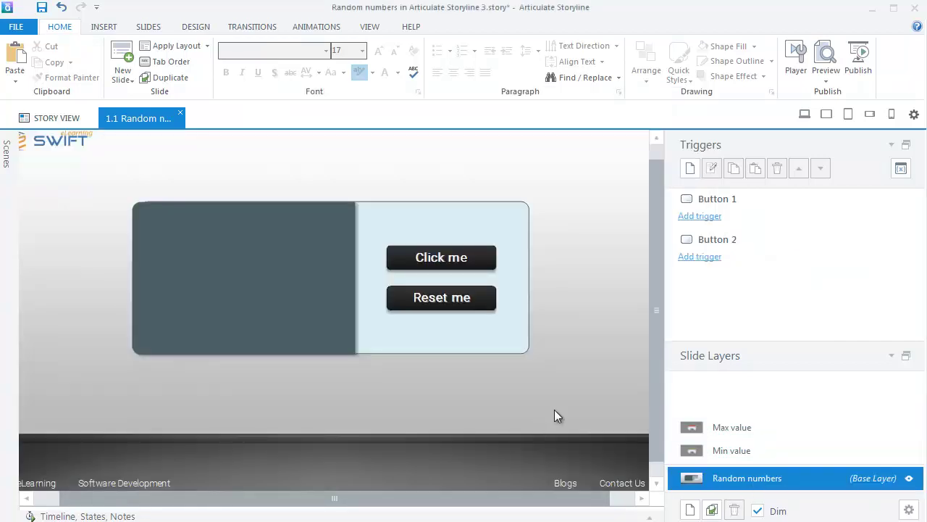
left_click(901, 168)
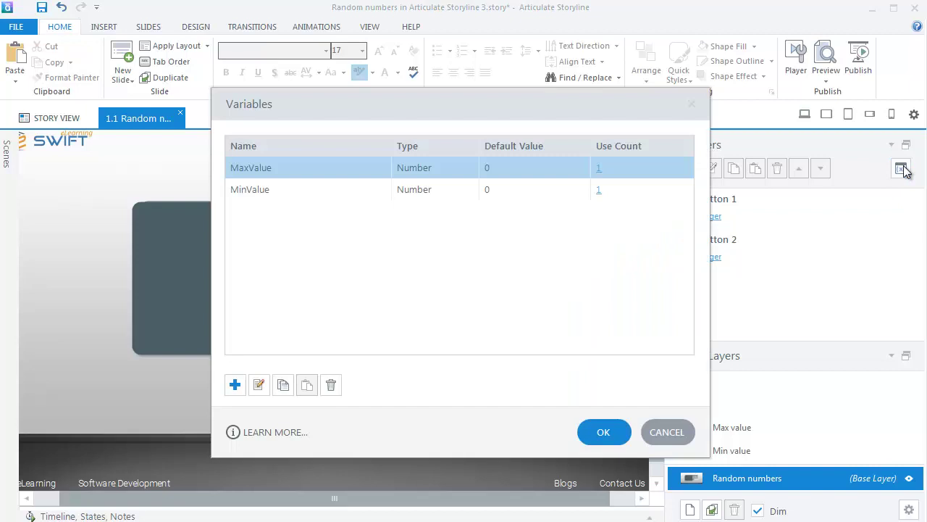
left_click(235, 385)
type("Ra")
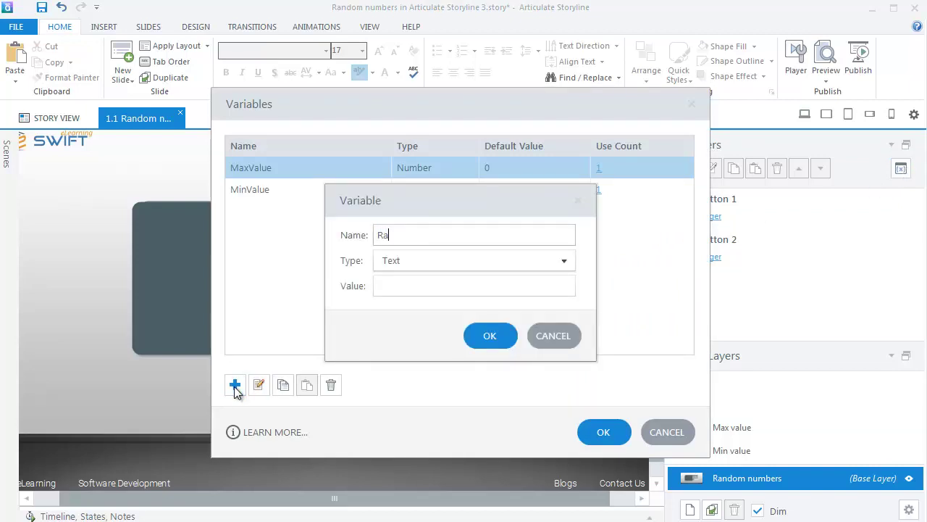
type("ndSe")
type("t")
left_click(490, 338)
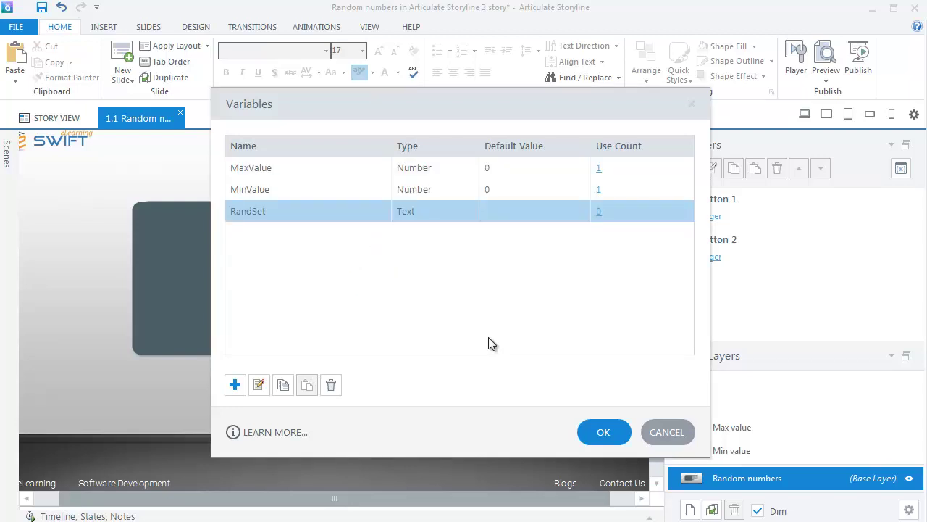
Step: Create a Number variable named RandomValue and save the variables
left_click(234, 385)
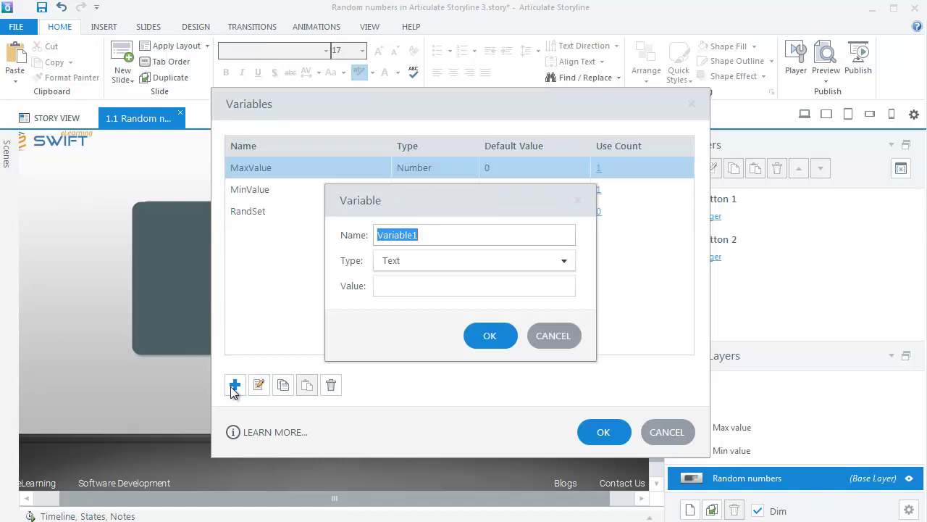
type("R")
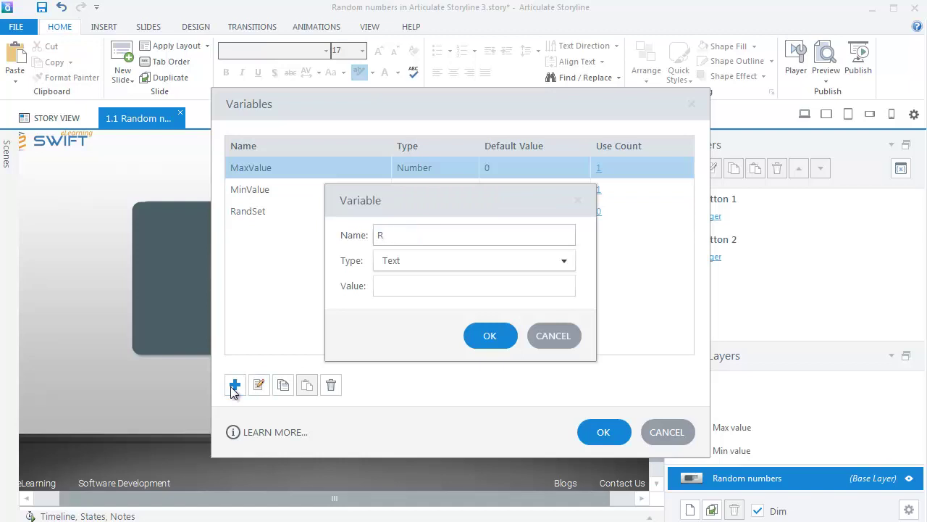
type("andom")
type("Valu")
type("e")
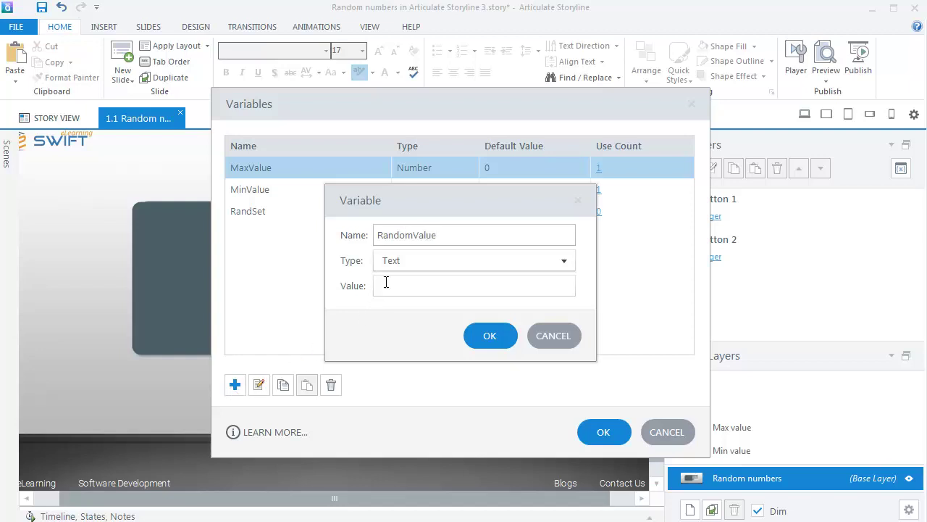
left_click(564, 260)
left_click(399, 310)
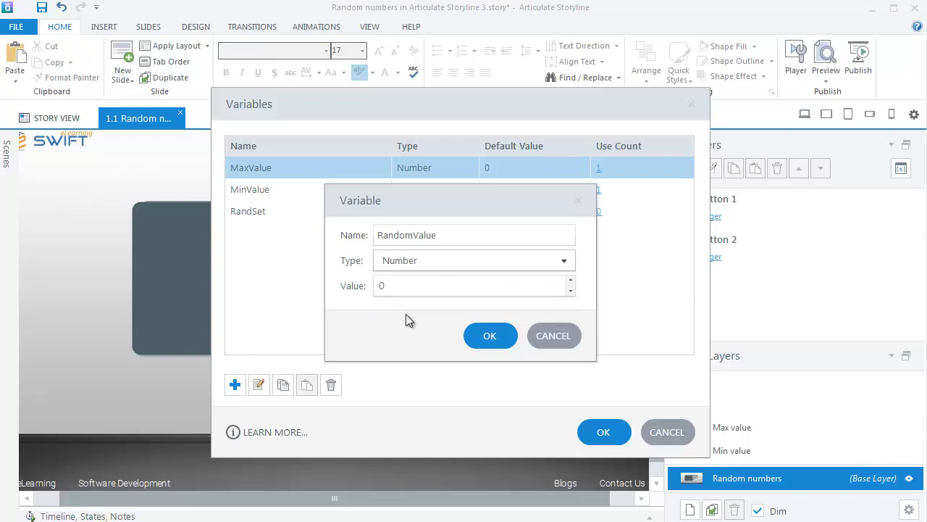
left_click(481, 334)
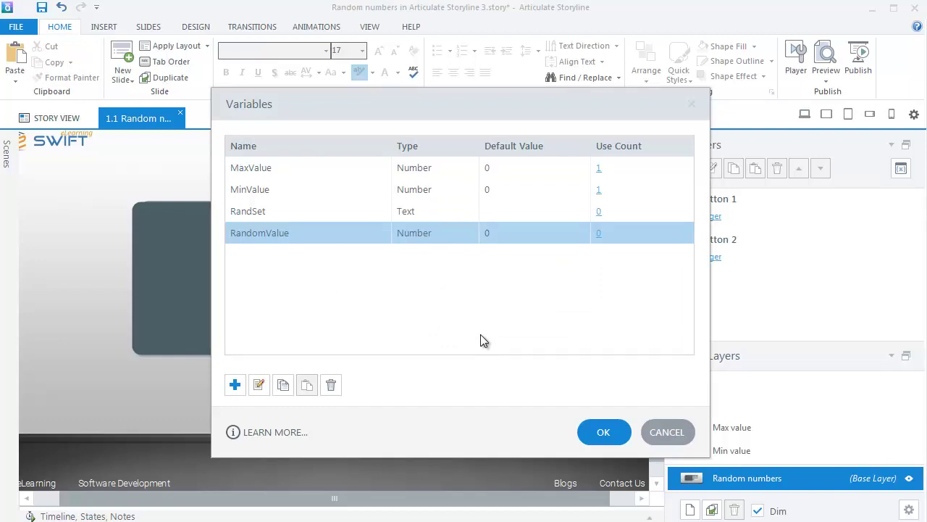
left_click(602, 432)
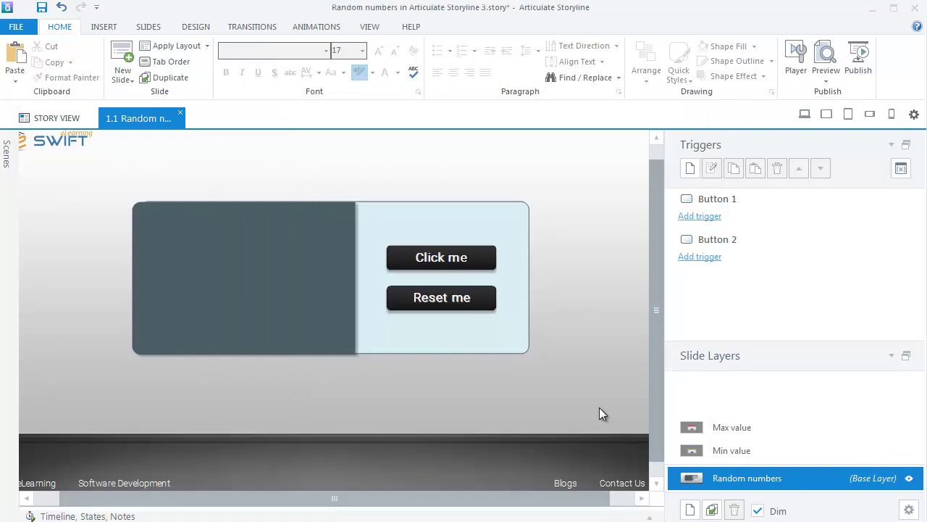
Step: Draw a text box across the dark left panel of the Random numbers slide
left_click(102, 30)
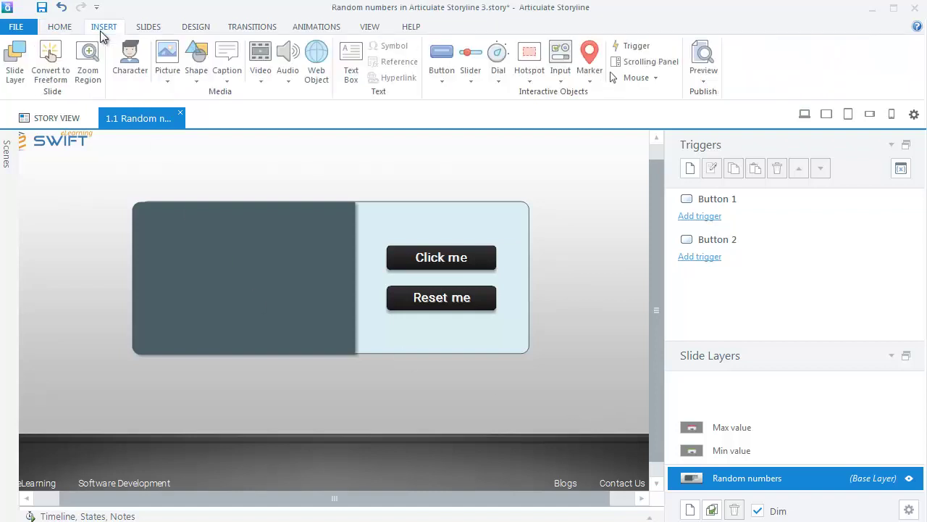
left_click(350, 65)
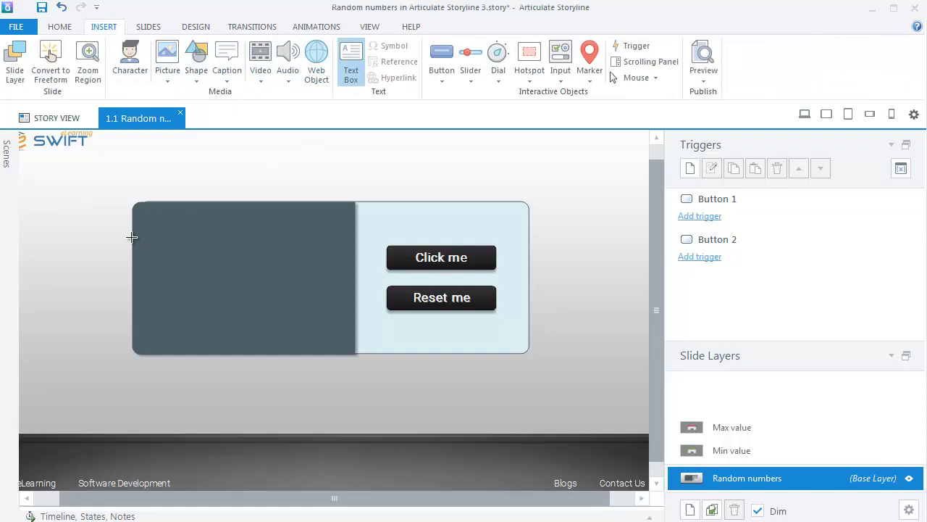
left_click_drag(131, 237, 355, 305)
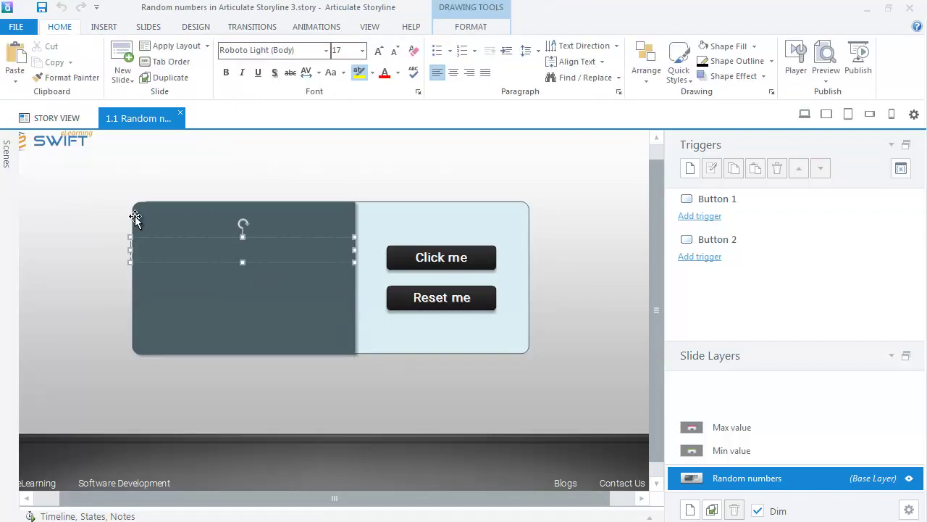
Step: Insert a reference to the RandomValue variable so the box shows %RandomValue%
left_click(99, 28)
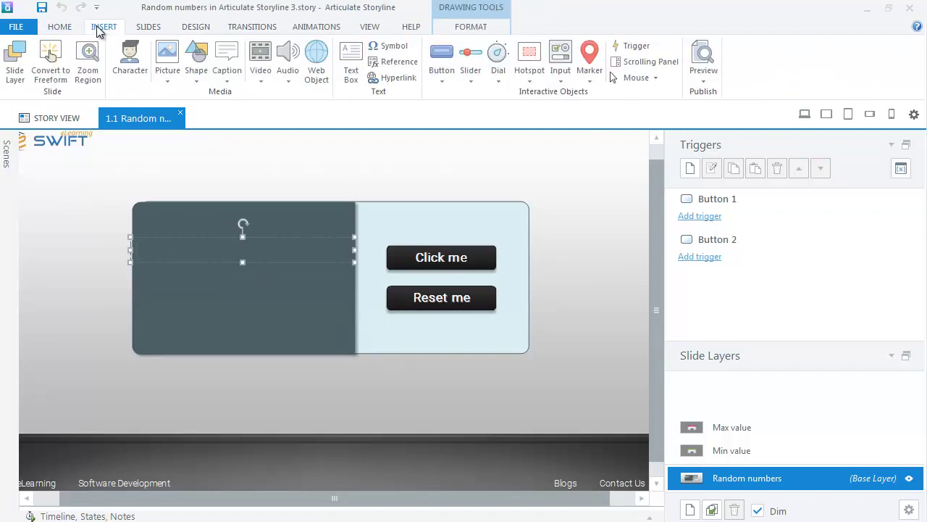
left_click(388, 62)
left_click(293, 235)
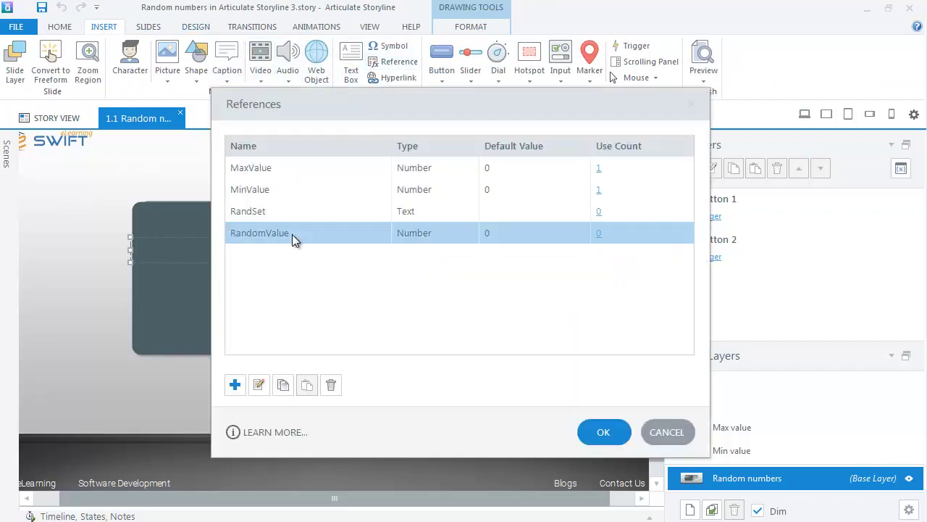
left_click(602, 433)
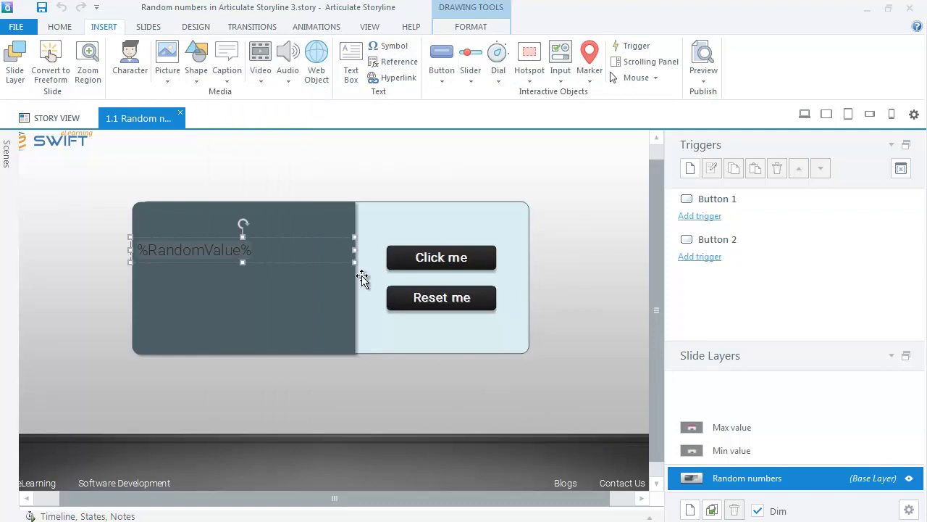
left_click(349, 257)
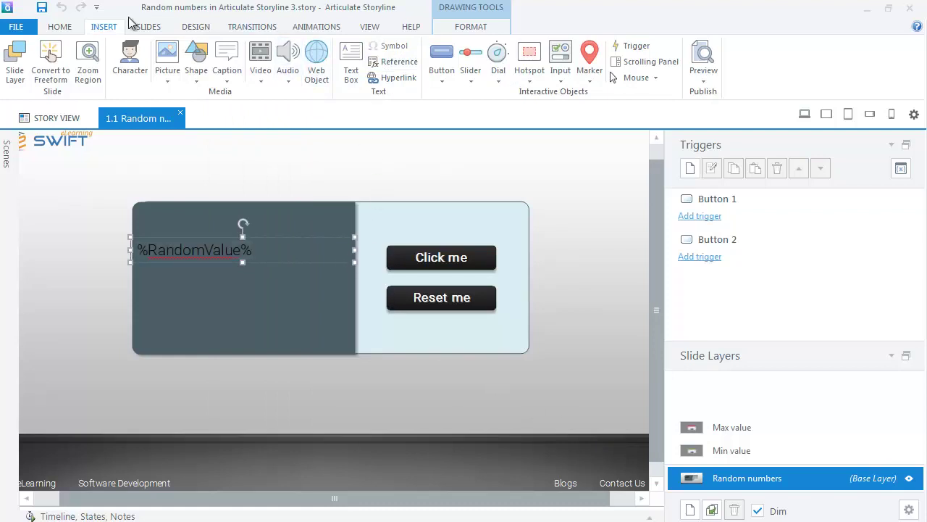
Step: Format the %RandomValue% text as white, 48-point and bold
left_click(58, 27)
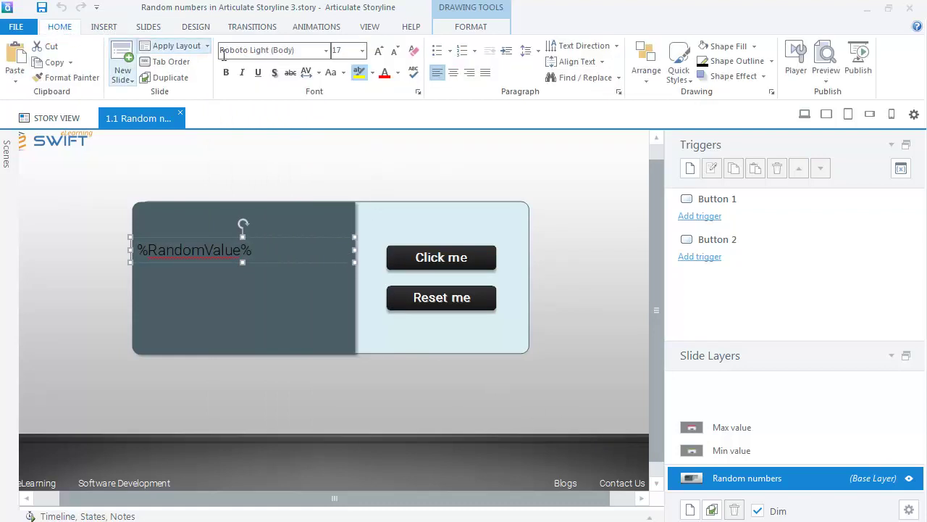
left_click(398, 72)
left_click(386, 99)
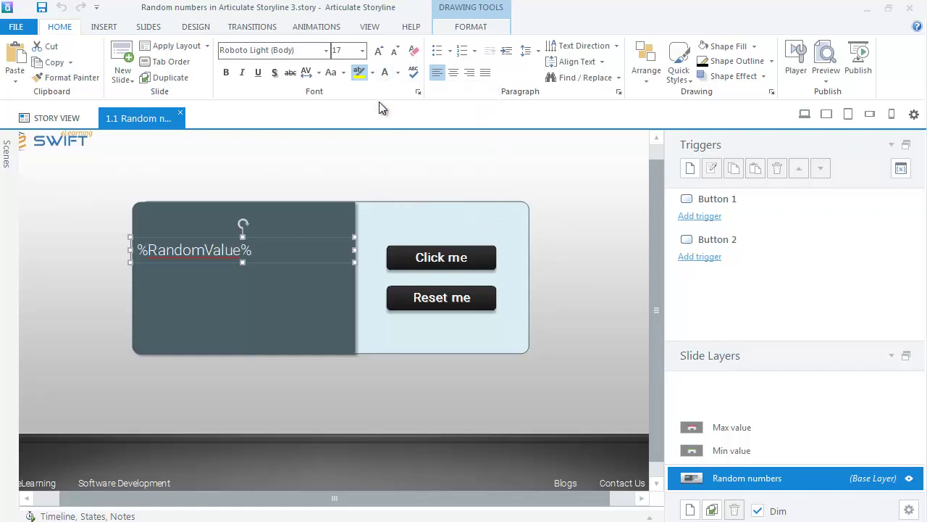
left_click(339, 50)
type("4")
type("8")
left_click(297, 132)
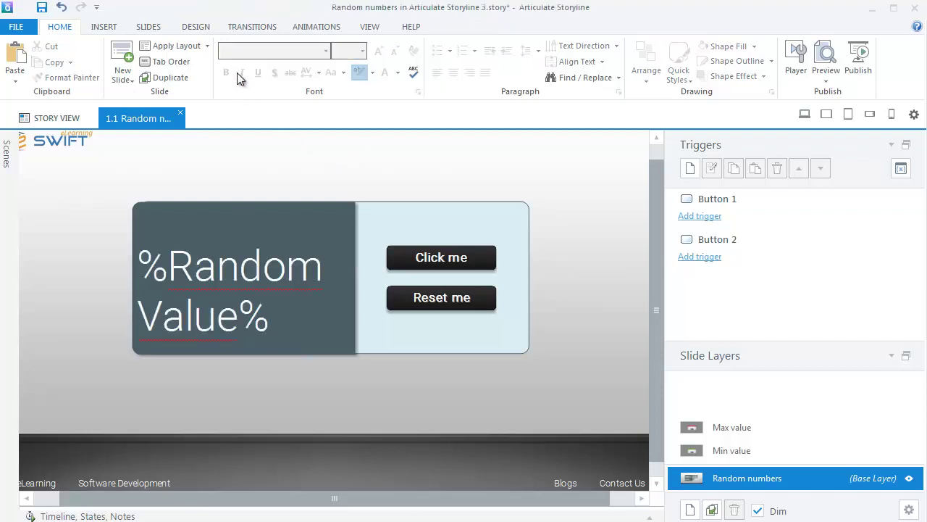
left_click(250, 217)
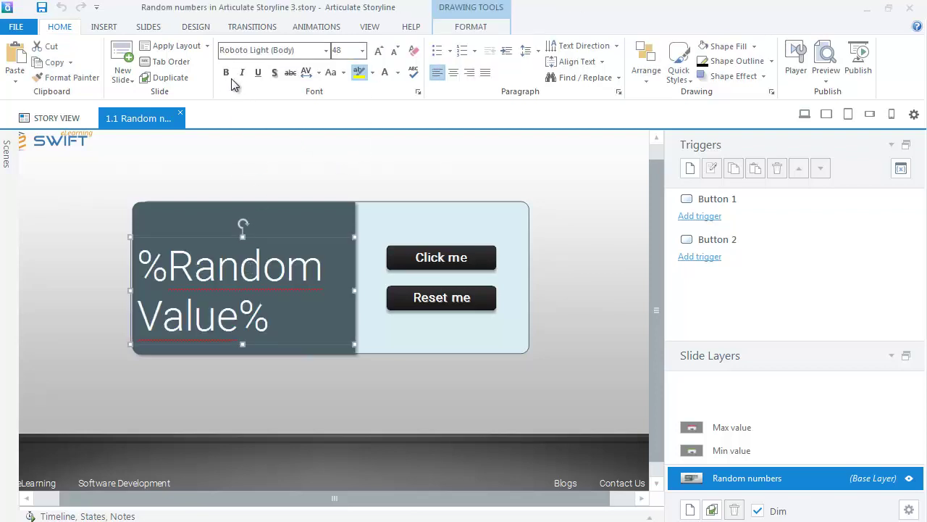
left_click(226, 72)
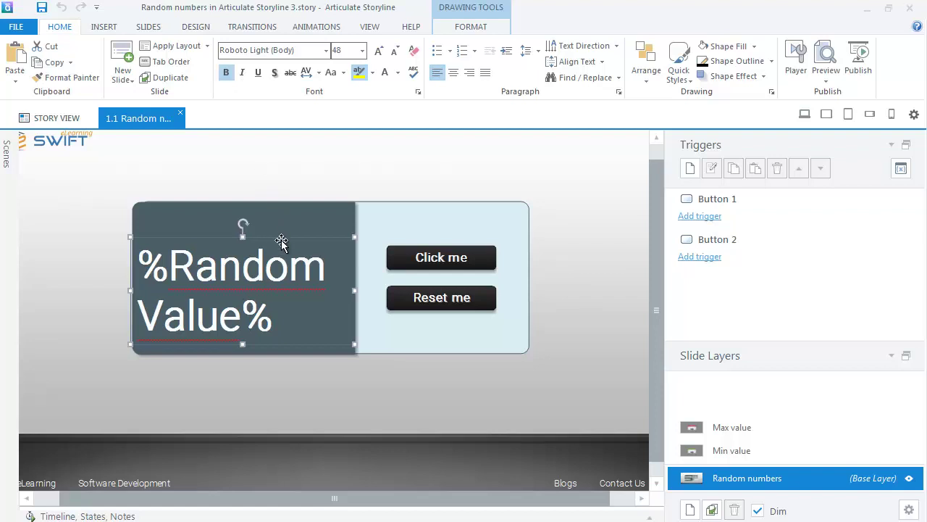
Step: Align the text box middle on the dark panel and centre its text horizontally
left_click(291, 218, "shift")
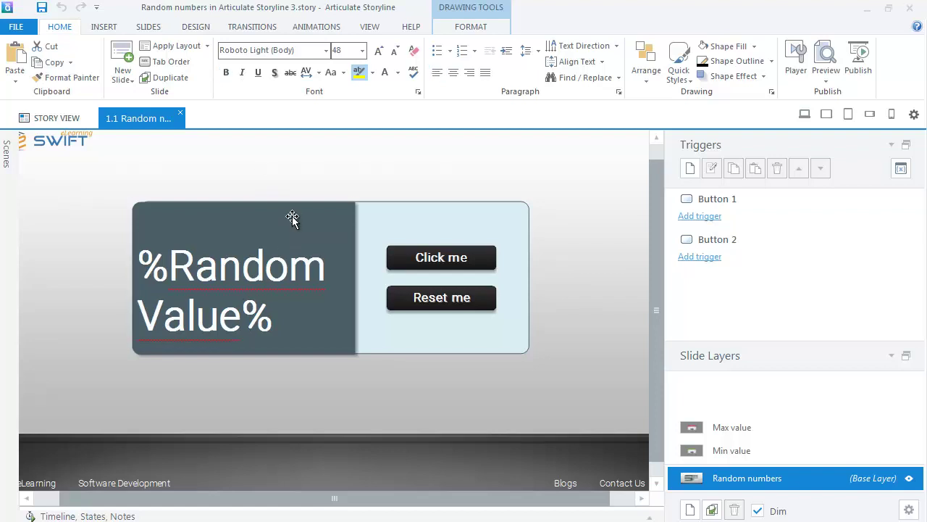
left_click(469, 26)
left_click(541, 49)
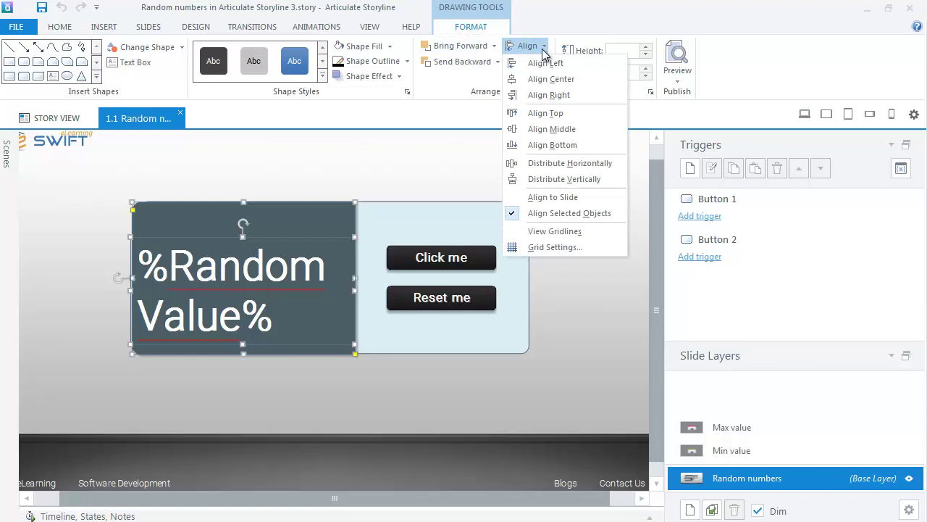
left_click(552, 129)
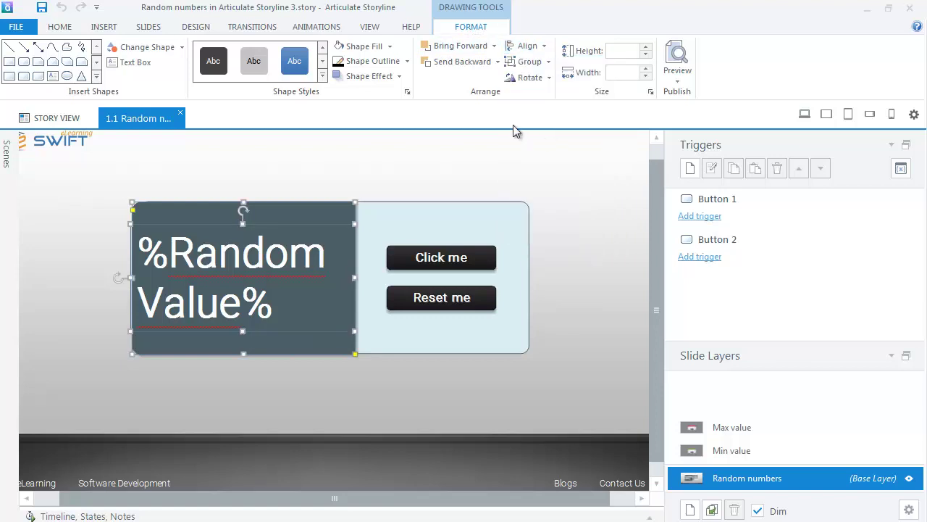
left_click(444, 166)
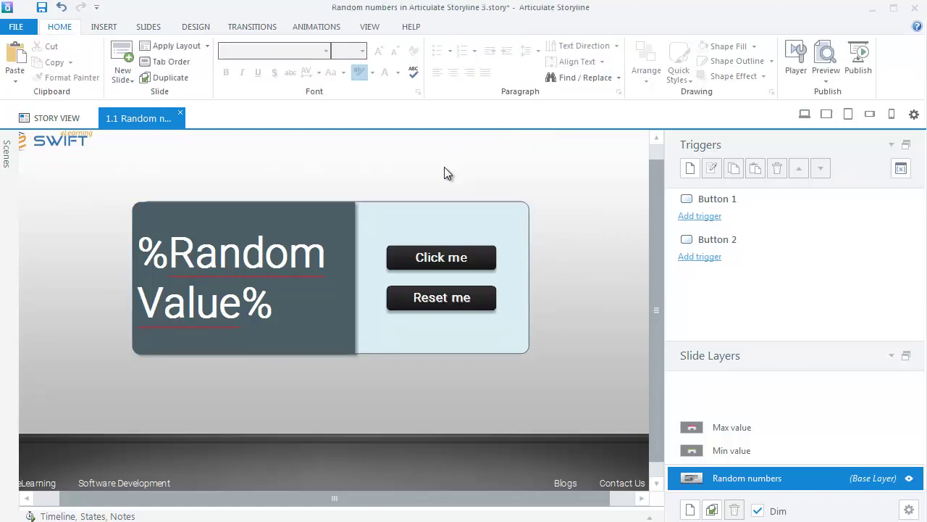
left_click(335, 278)
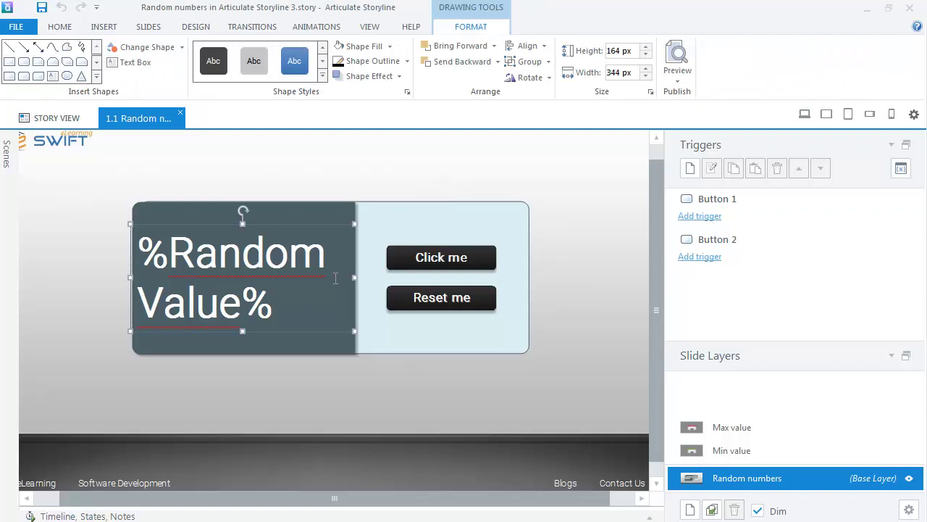
key("ctrl+e")
left_click(434, 159)
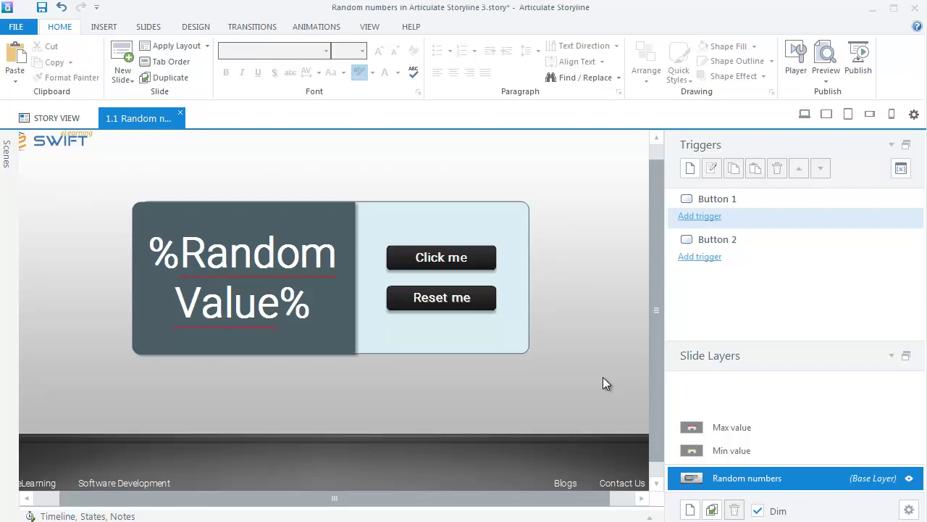
Step: Add a trigger on the Max value layer's Submit button executing the pasted random-number JavaScript
left_click(778, 427)
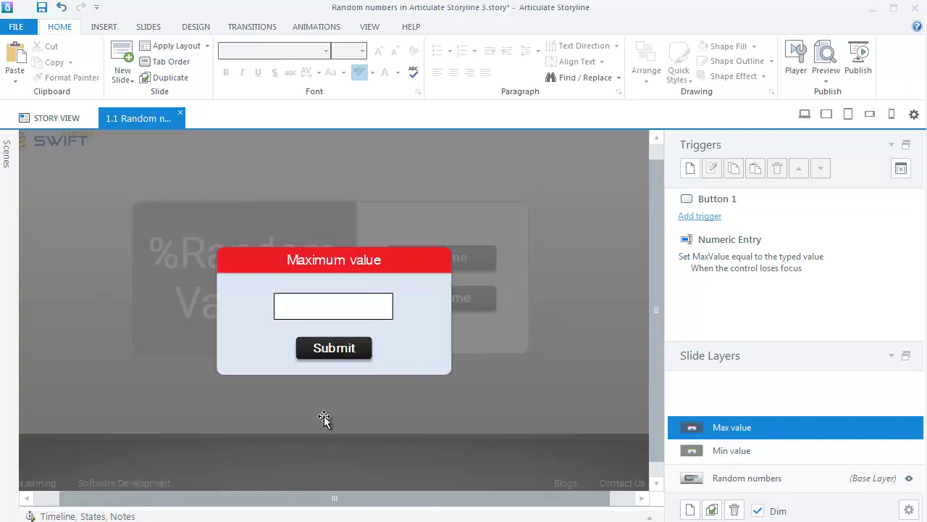
left_click(334, 348)
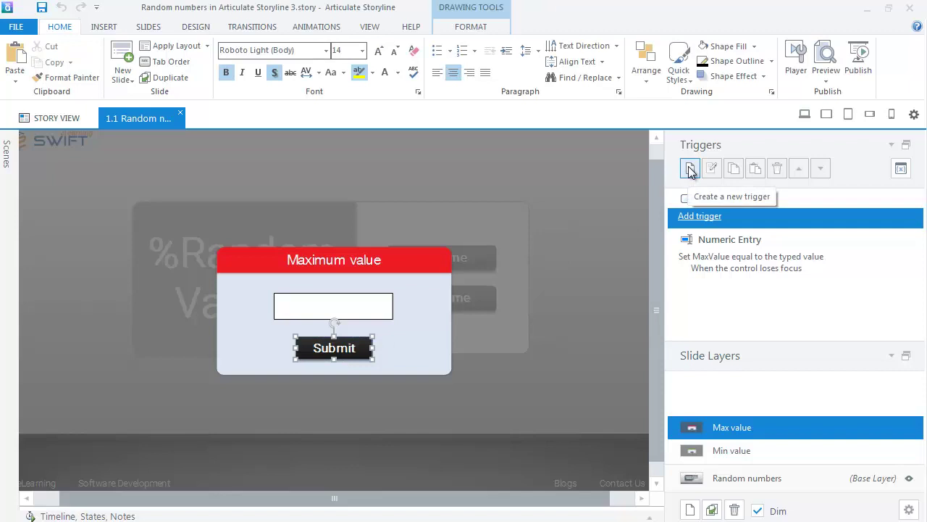
left_click(689, 169)
left_click(605, 210)
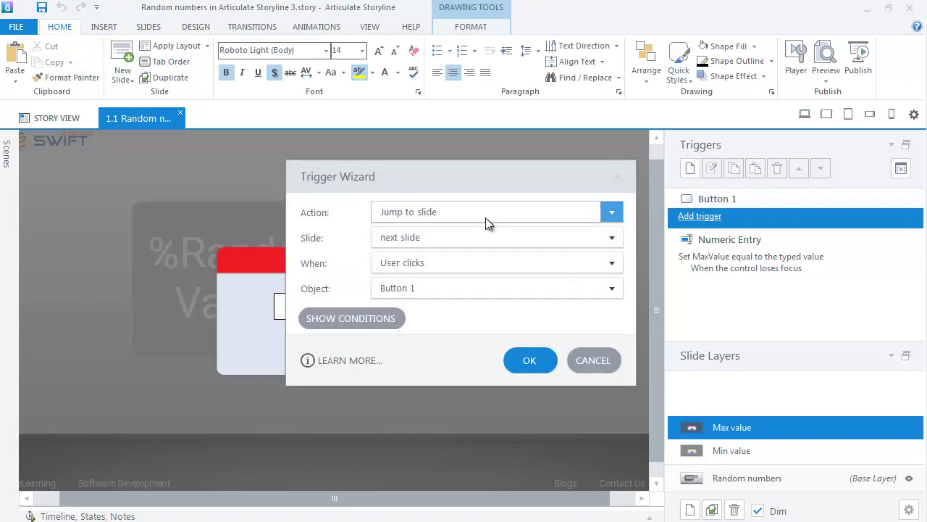
left_click(439, 419)
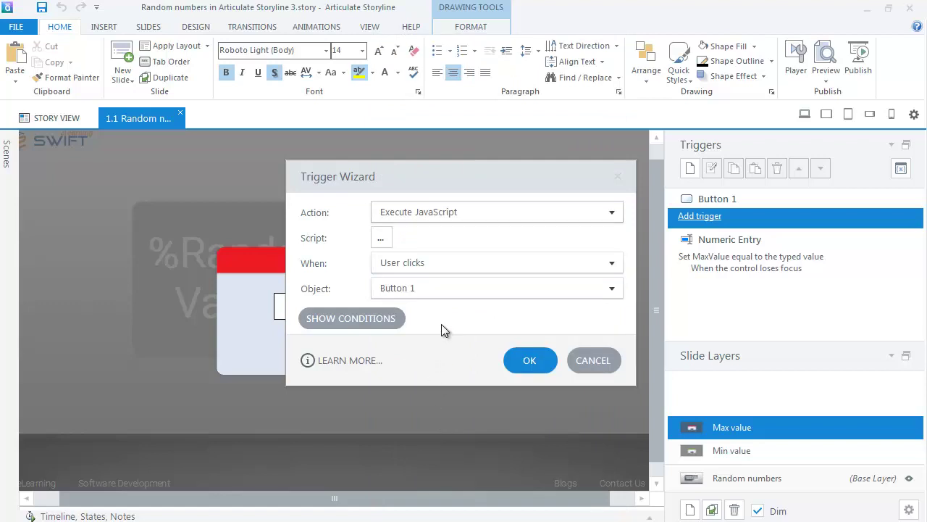
left_click(380, 238)
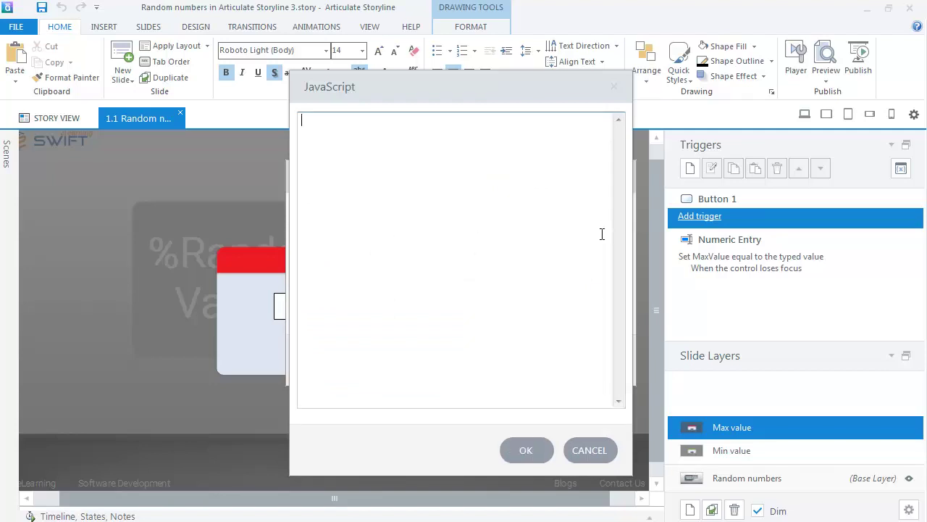
key("ctrl+v")
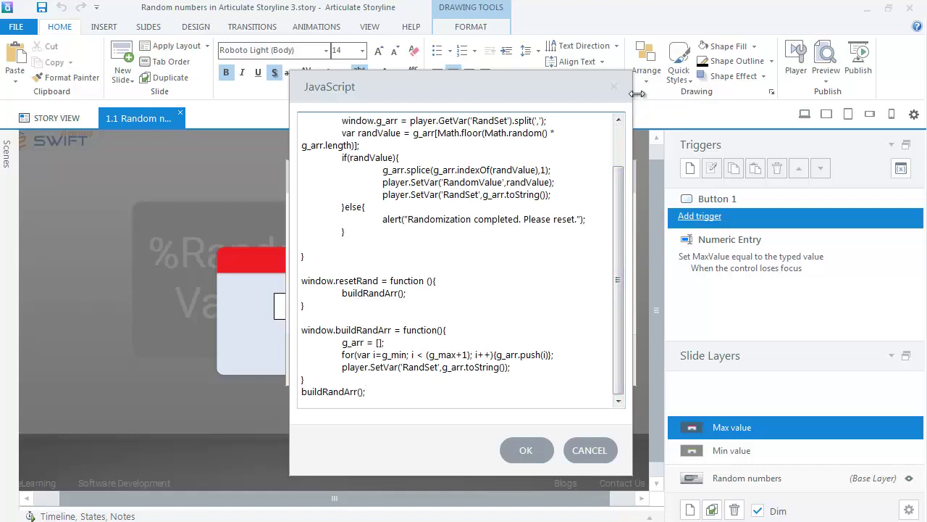
left_click_drag(631, 95, 766, 81)
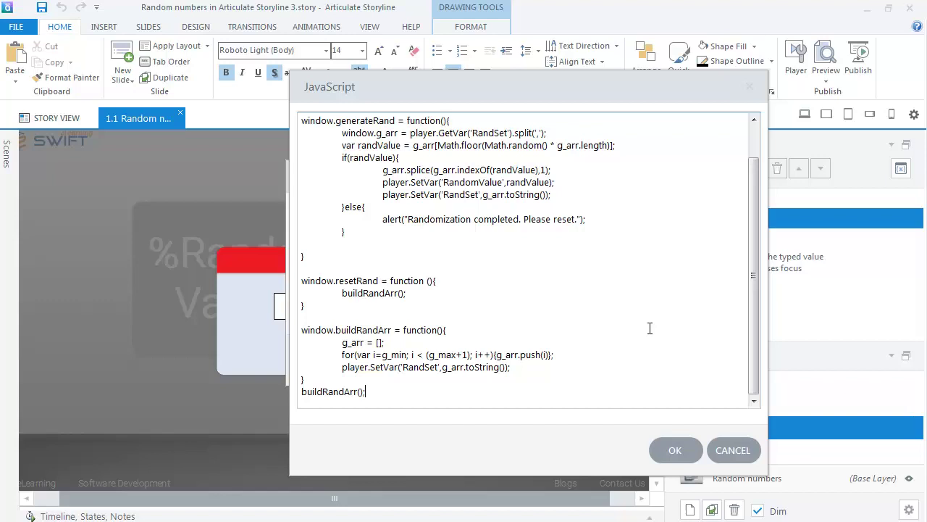
left_click(673, 453)
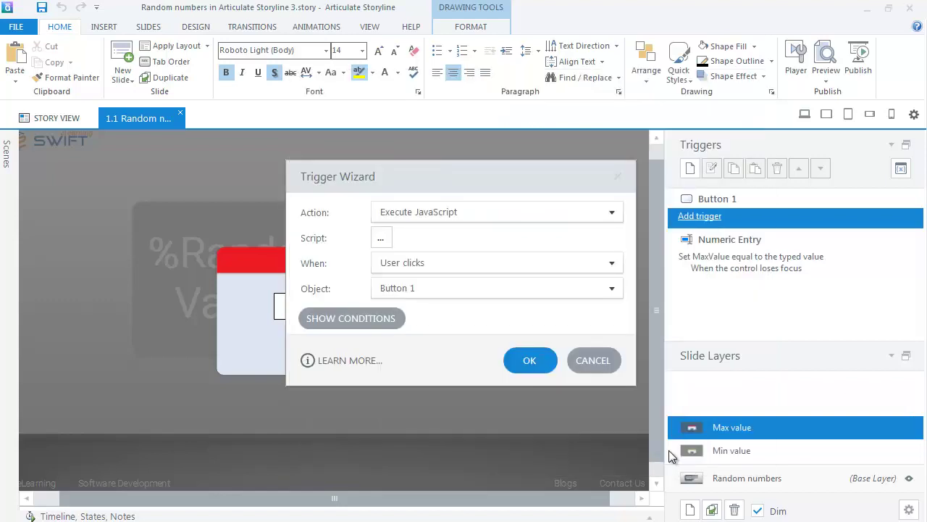
left_click(532, 355)
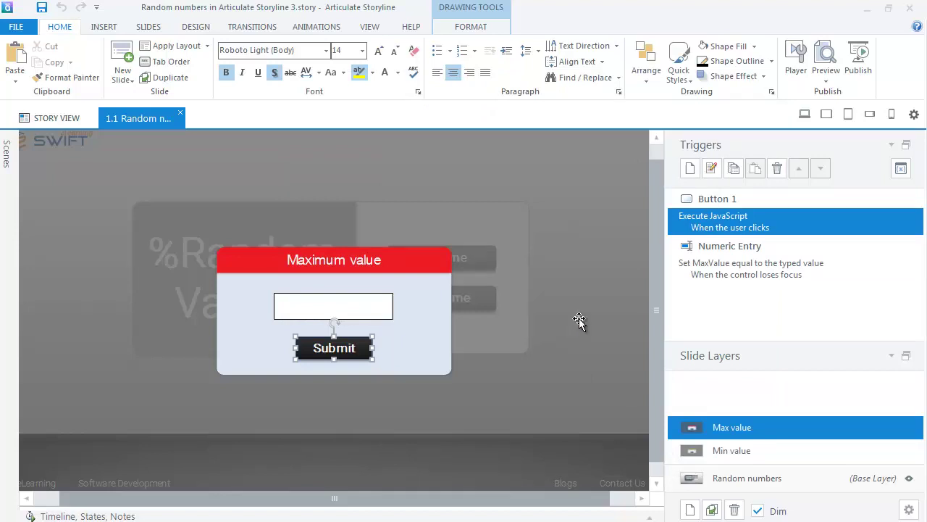
Step: Add a second Submit trigger that hides This Layer (Max value)
left_click(690, 170)
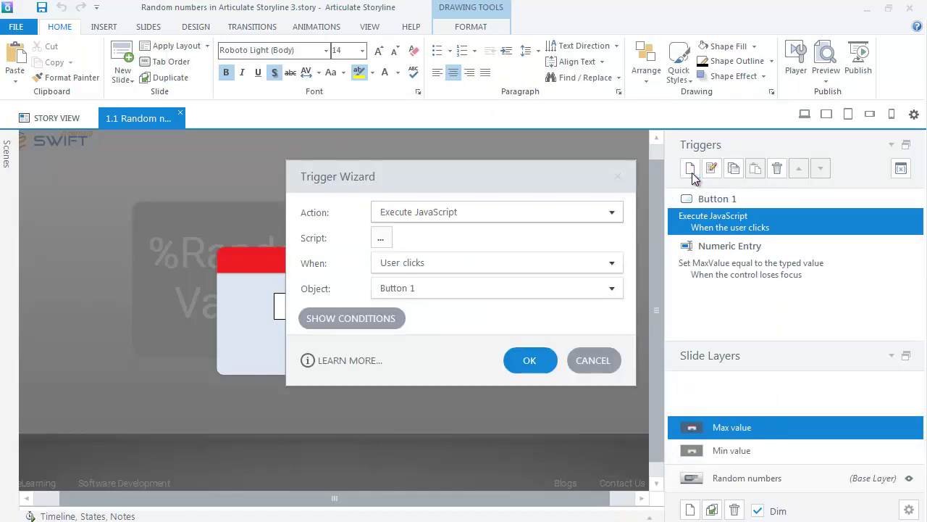
left_click(524, 211)
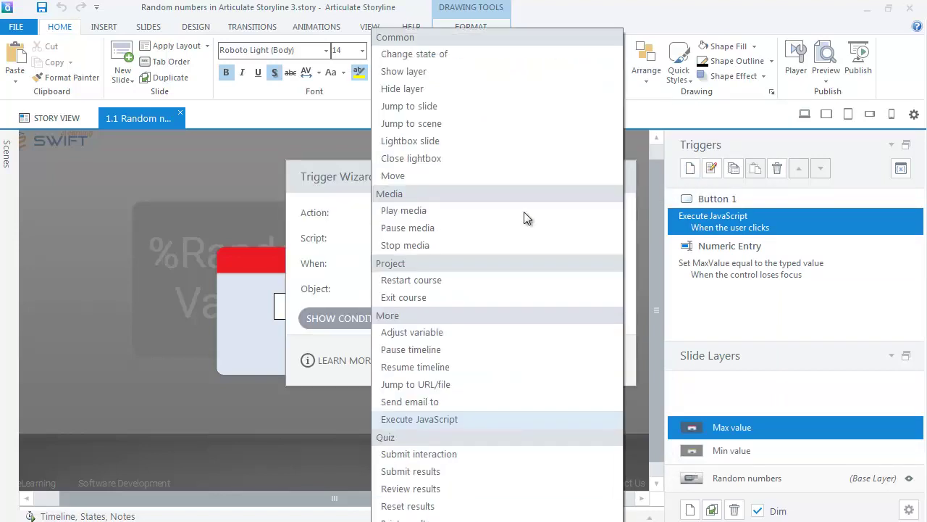
left_click(408, 93)
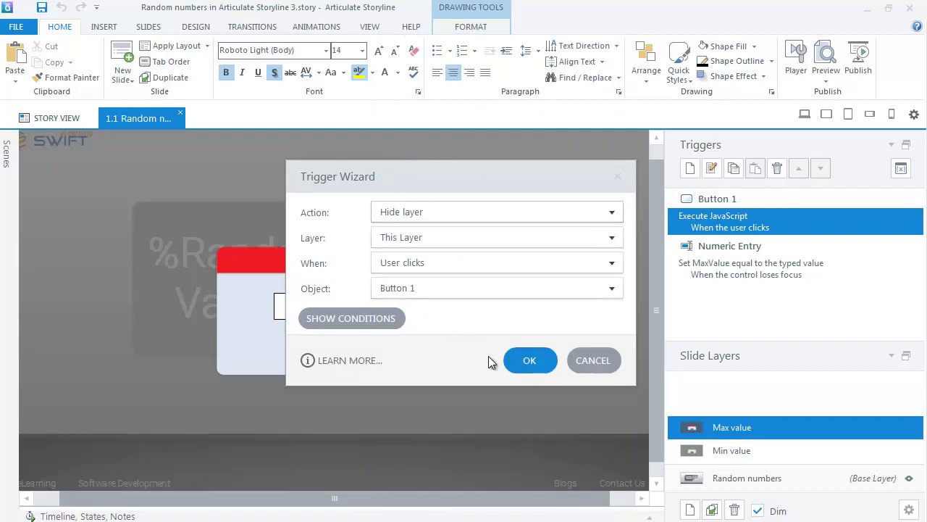
left_click(533, 357)
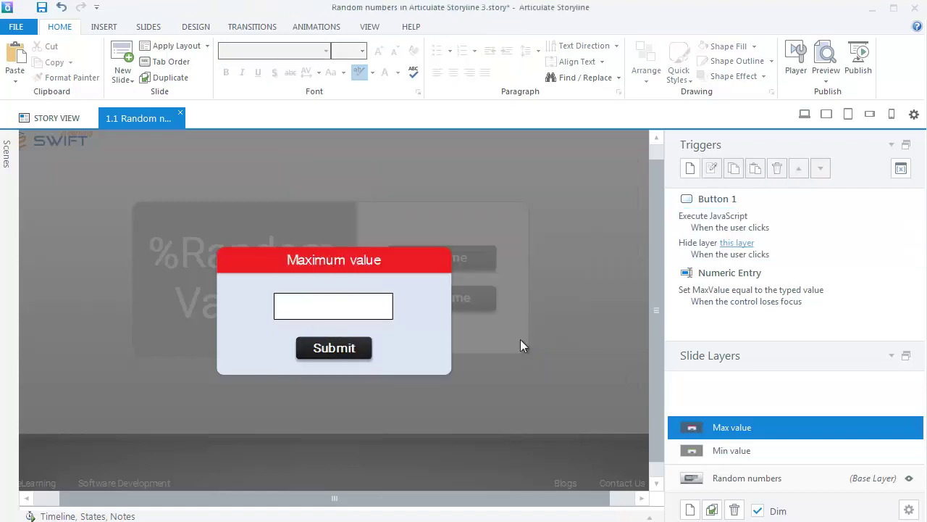
Step: Add a trigger on the Min value layer's Submit button that shows the Max value layer
left_click(747, 450)
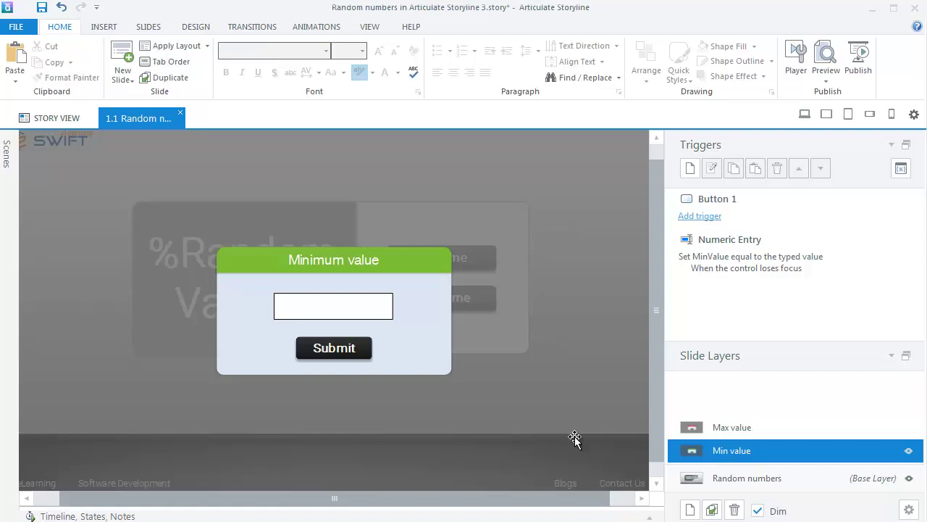
left_click(368, 360)
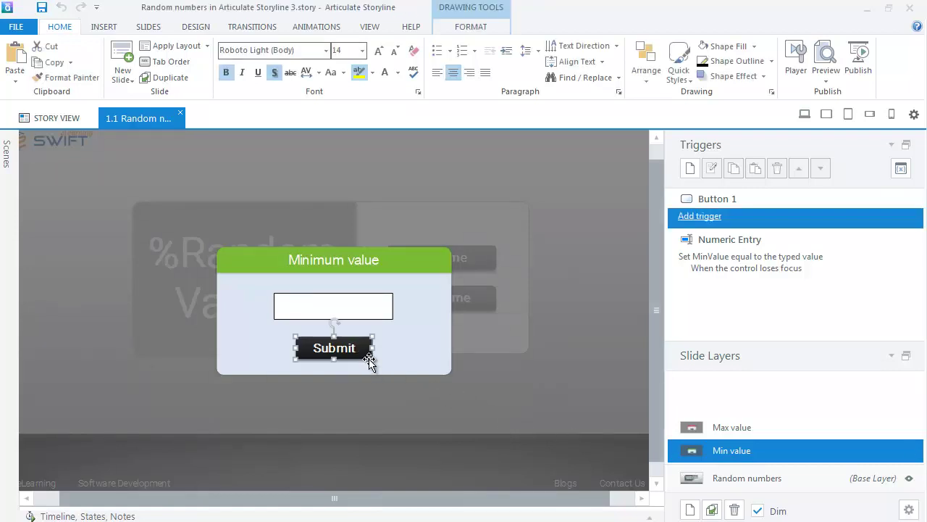
left_click(688, 172)
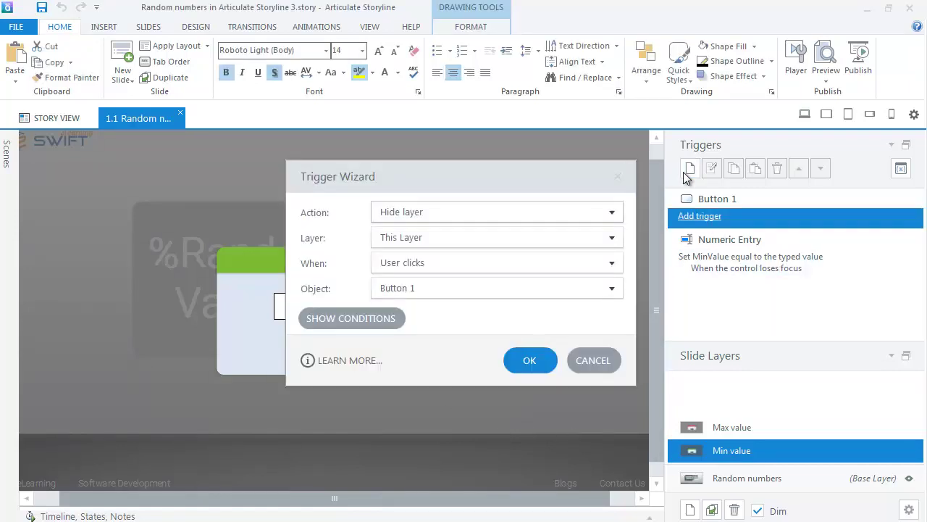
left_click(533, 212)
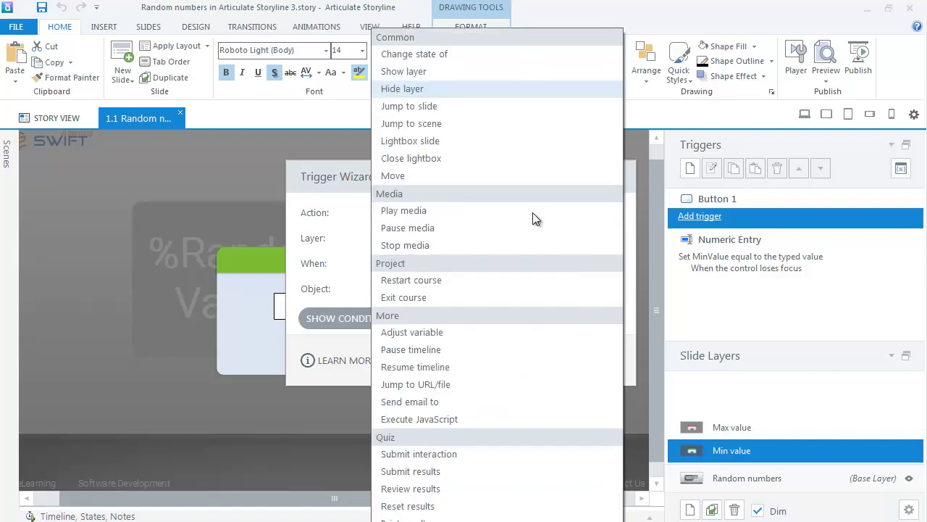
left_click(439, 79)
left_click(425, 241)
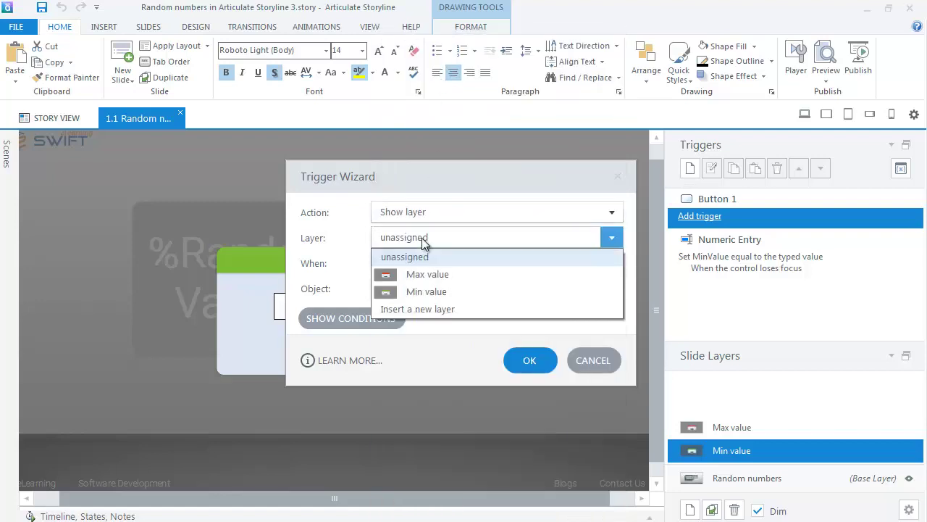
left_click(424, 275)
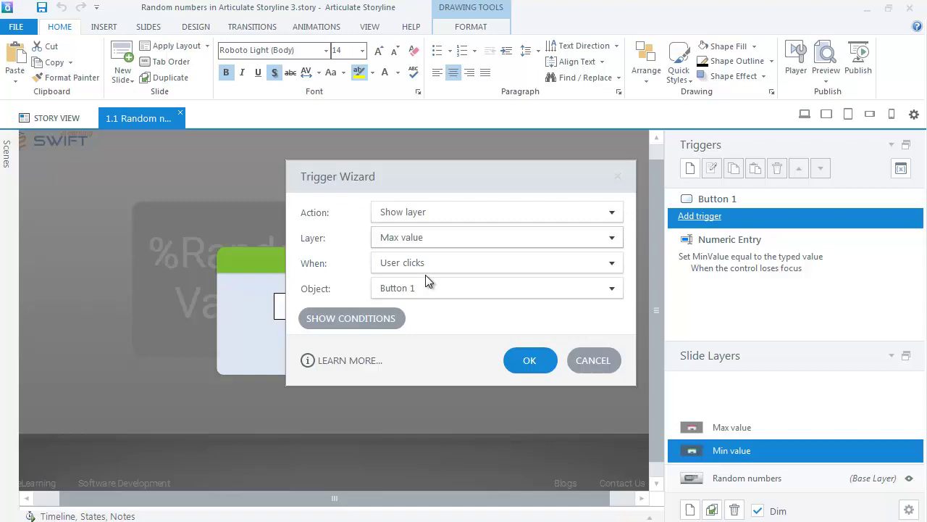
left_click(529, 363)
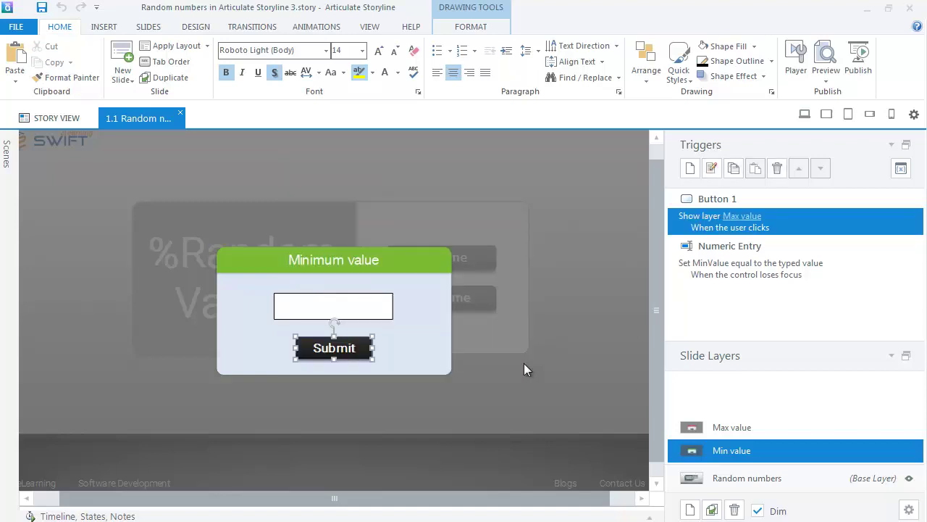
Step: On the Random numbers base layer, add a trigger showing Min value when the timeline starts
left_click(732, 480)
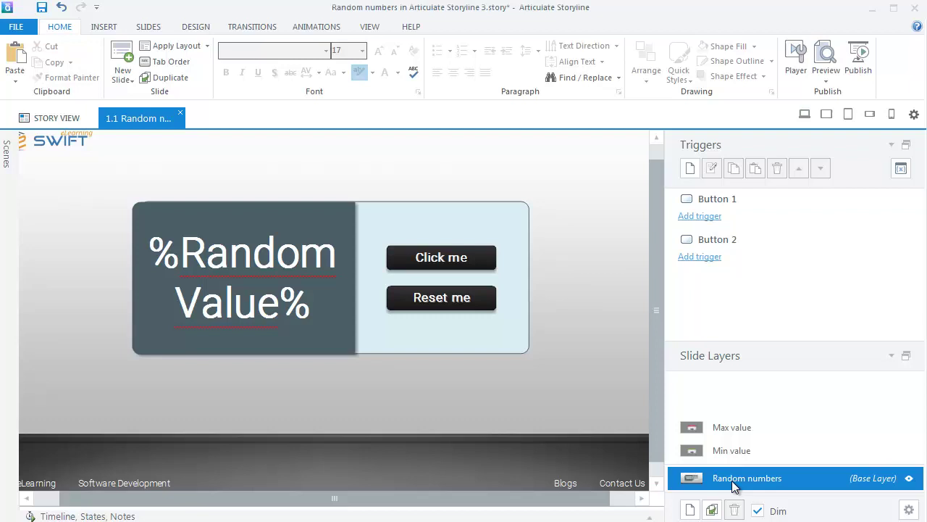
left_click(691, 168)
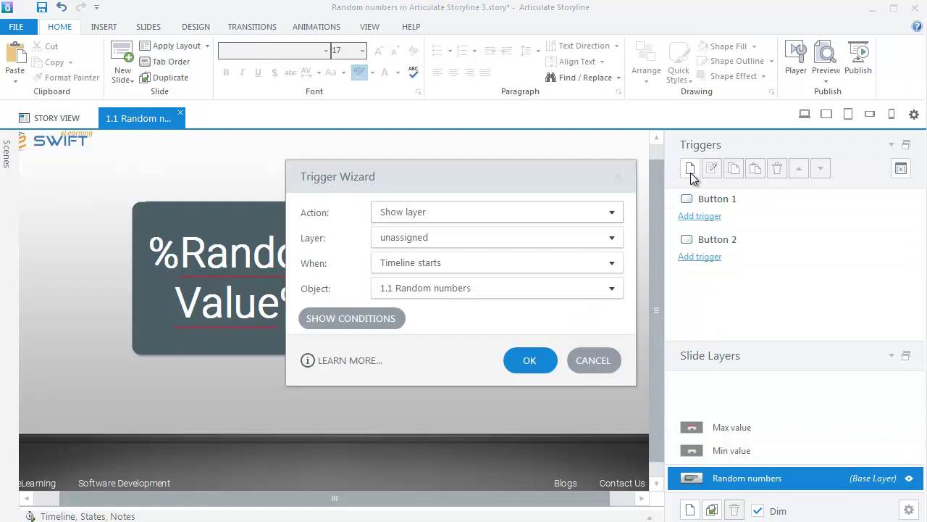
left_click(493, 247)
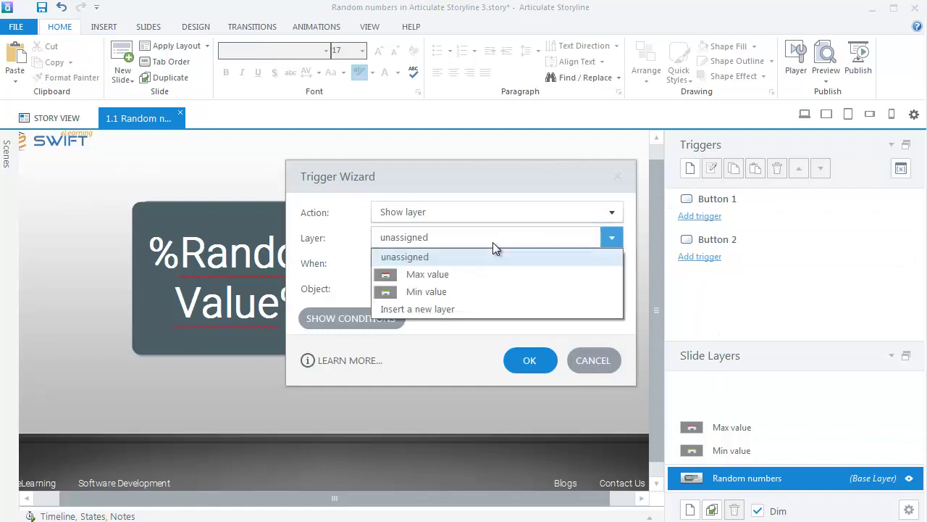
left_click(464, 292)
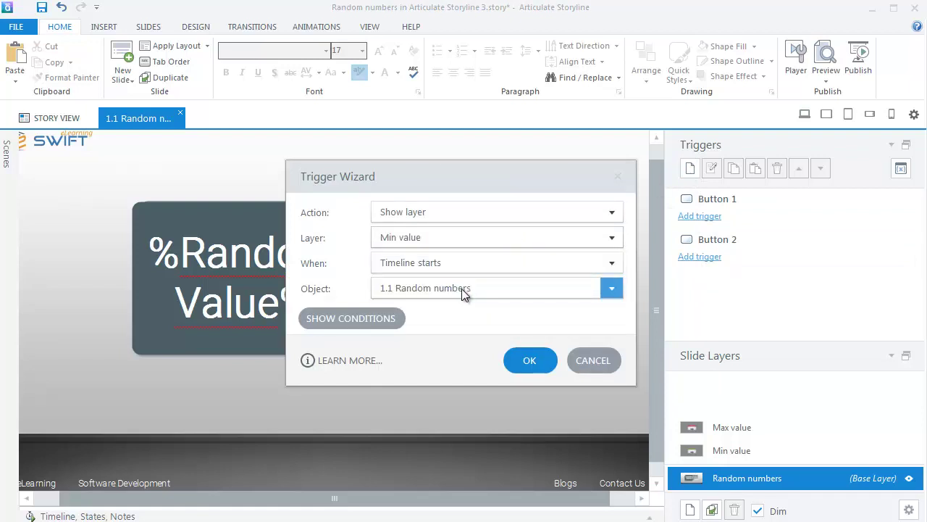
left_click(525, 368)
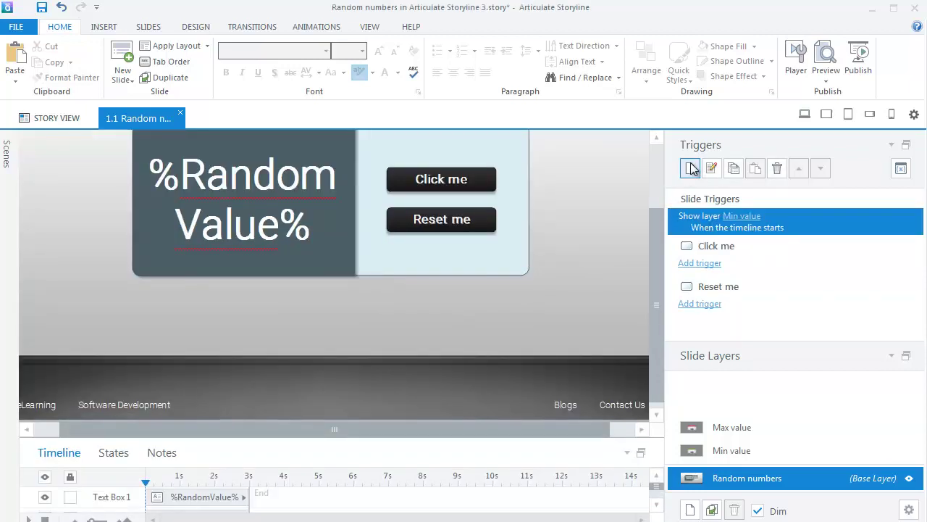
Step: Add a user-clicks trigger on Click me that executes the JavaScript generateRand();
left_click(690, 168)
left_click(478, 217)
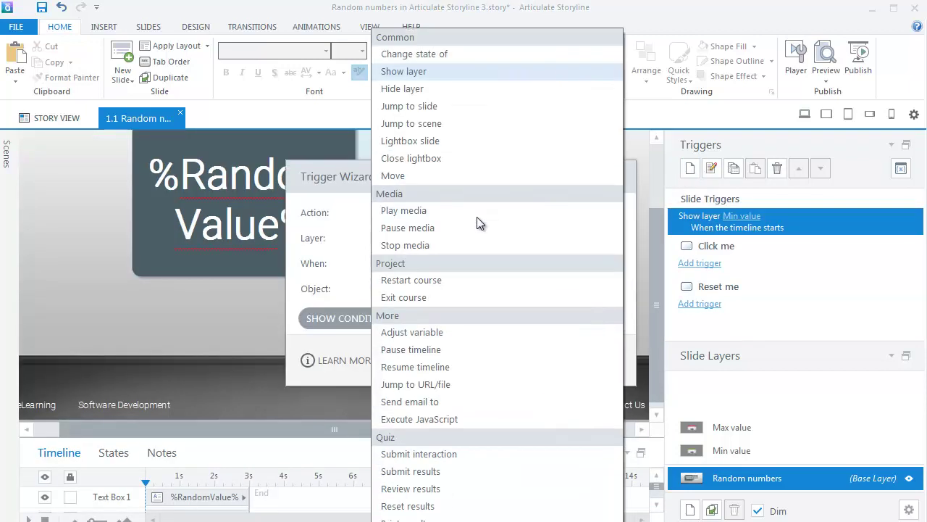
left_click(452, 418)
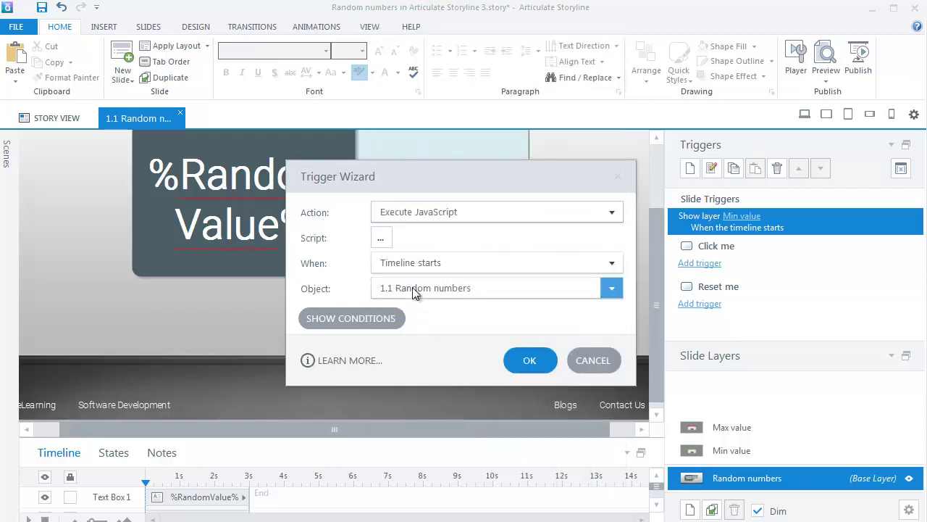
left_click(409, 265)
left_click(413, 88)
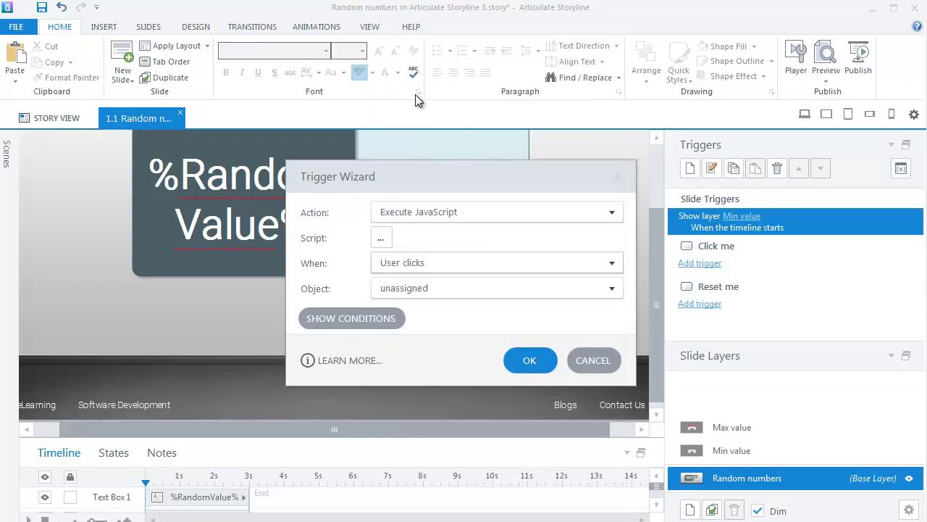
left_click(413, 288)
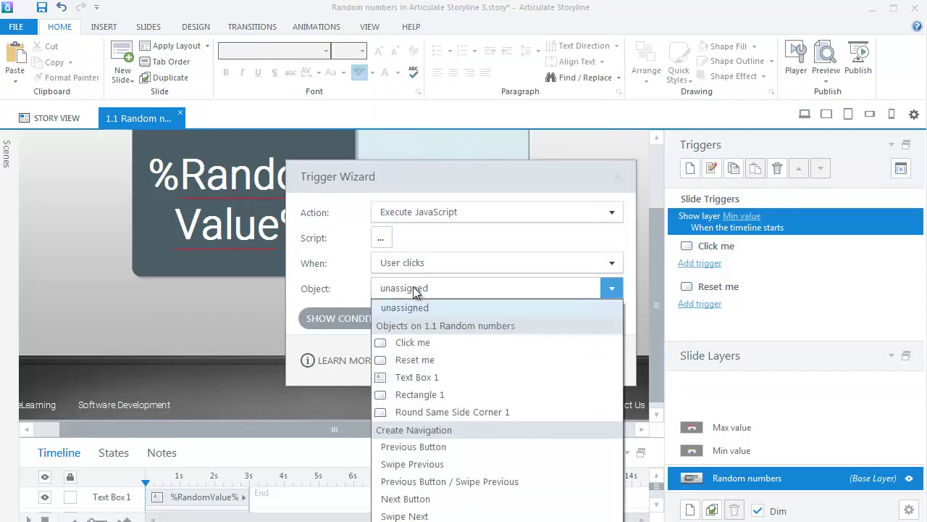
left_click(411, 342)
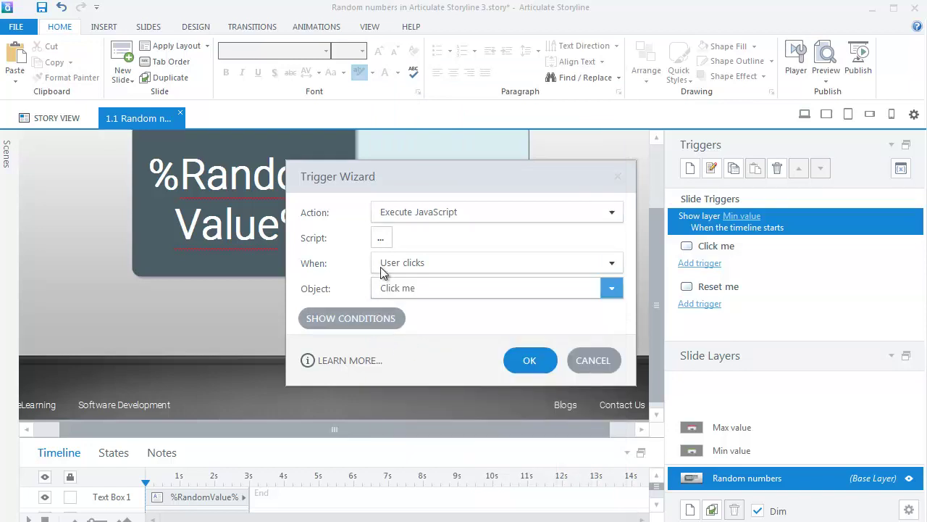
left_click(382, 238)
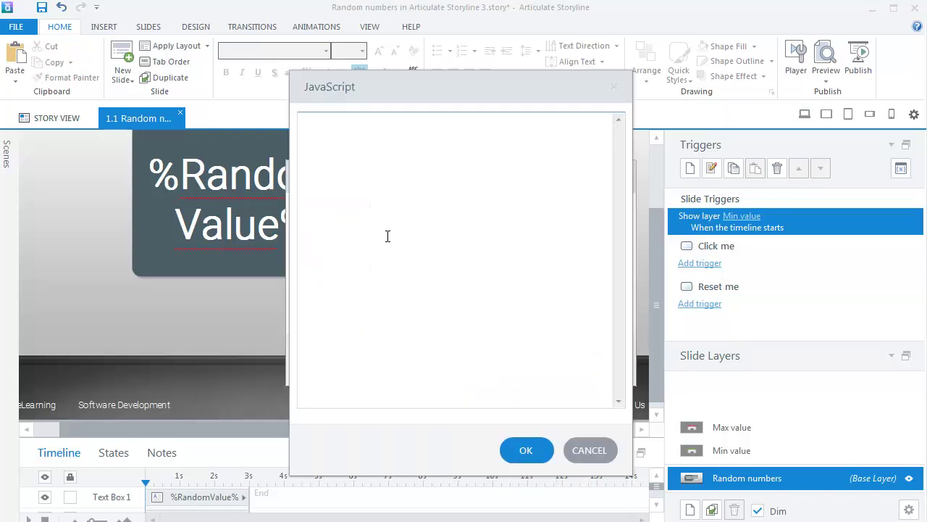
left_click(372, 136)
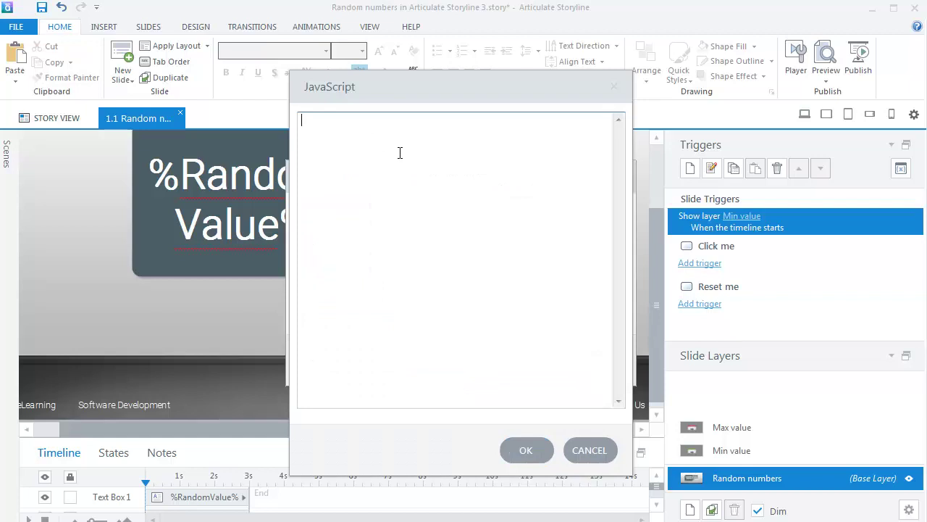
type("gen")
type("erate")
type("Rand()")
type(";")
left_click(518, 455)
left_click(526, 360)
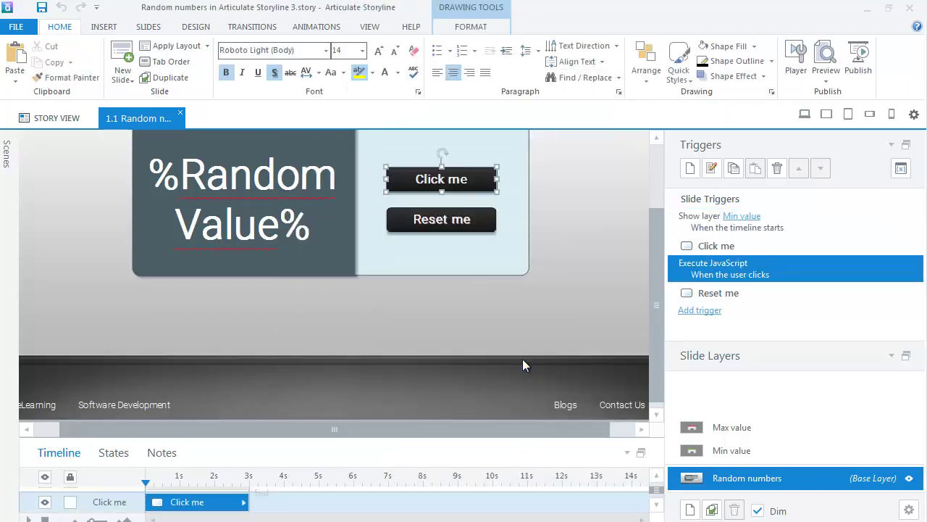
Step: Add a user-clicks trigger on Reset me that executes the JavaScript resetRand();
left_click(690, 169)
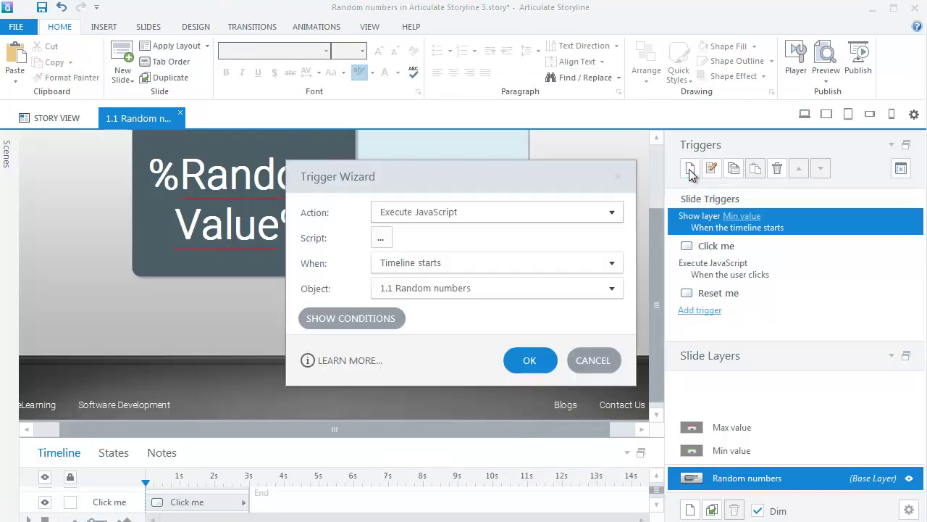
left_click(480, 261)
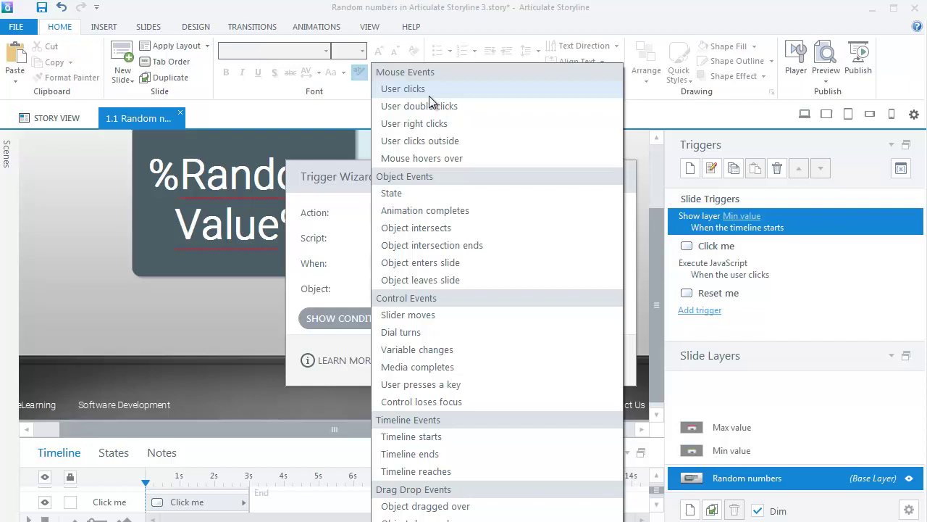
left_click(429, 92)
left_click(430, 290)
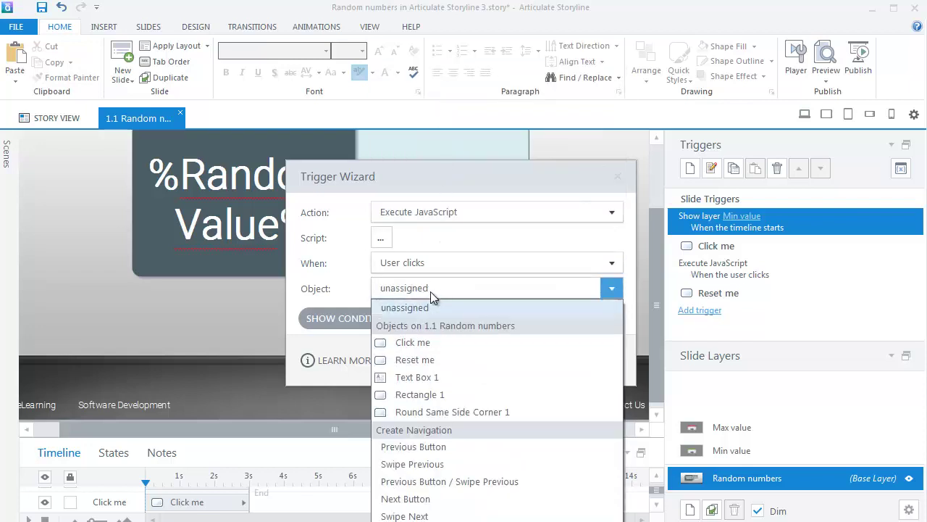
left_click(424, 362)
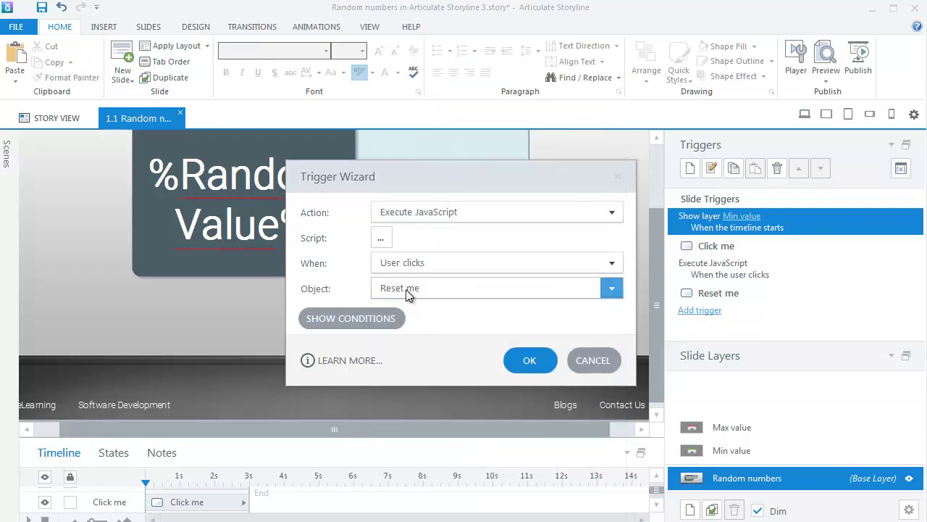
left_click(381, 238)
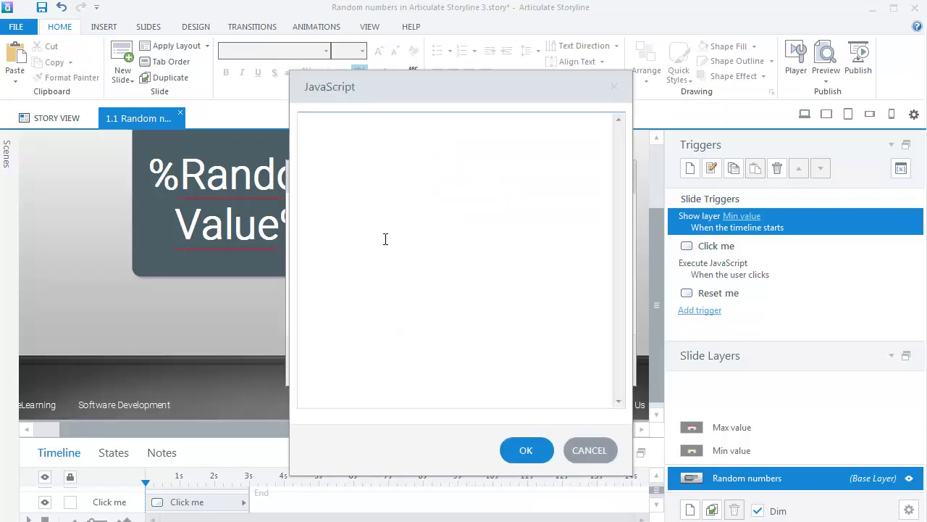
left_click(323, 136)
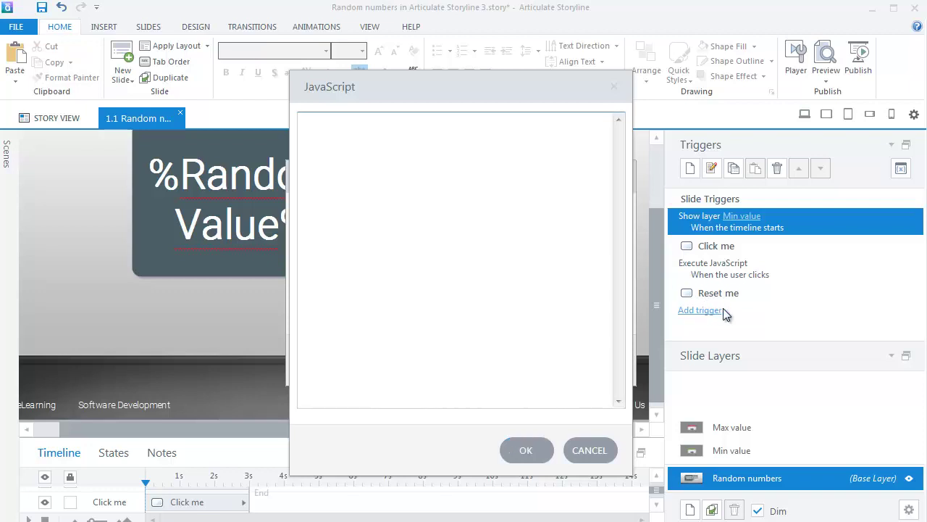
type("rese")
type("tRand")
type("();")
left_click(509, 452)
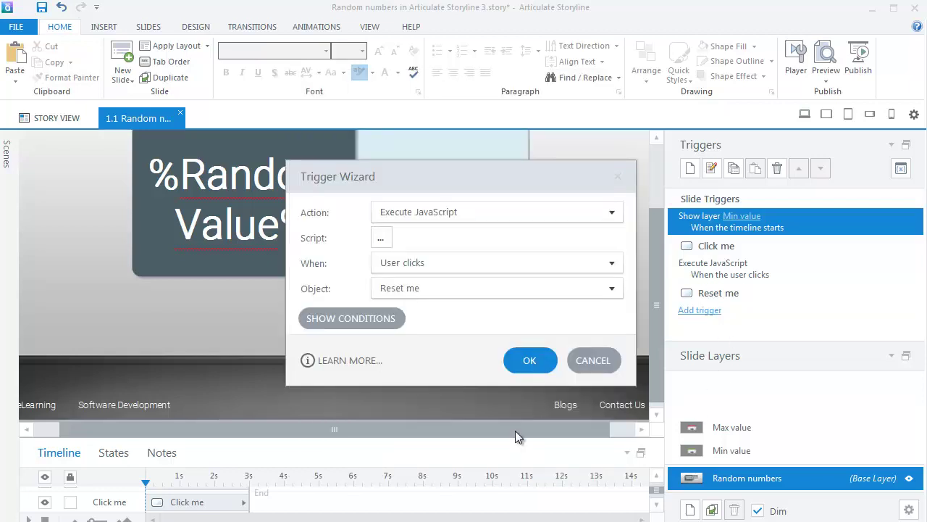
left_click(537, 355)
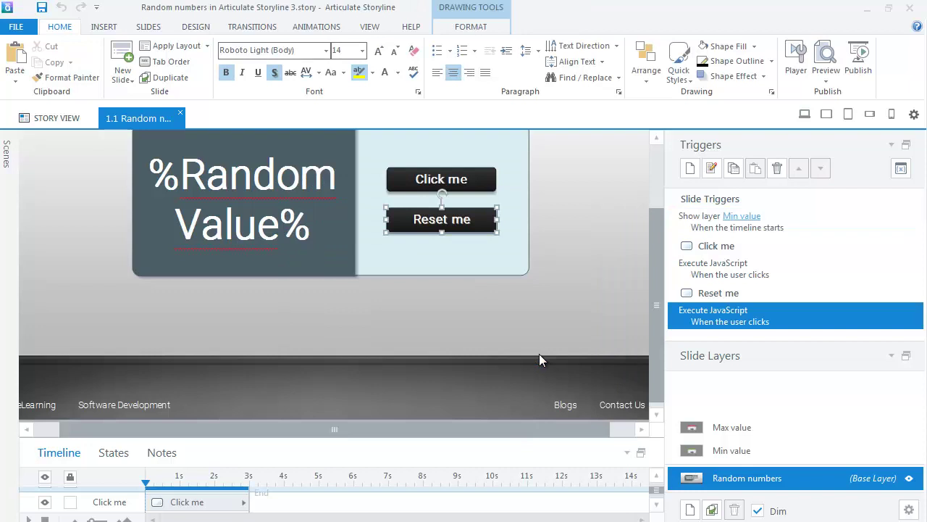
left_click(690, 168)
Step: Add a Reset me trigger that adjusts MinValue by assignment to the value 0
left_click(400, 217)
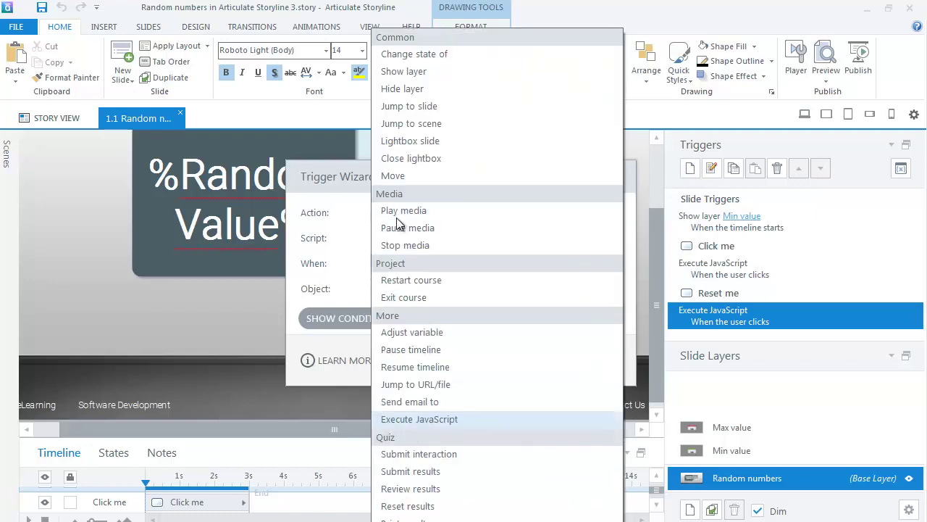
left_click(420, 331)
left_click(431, 239)
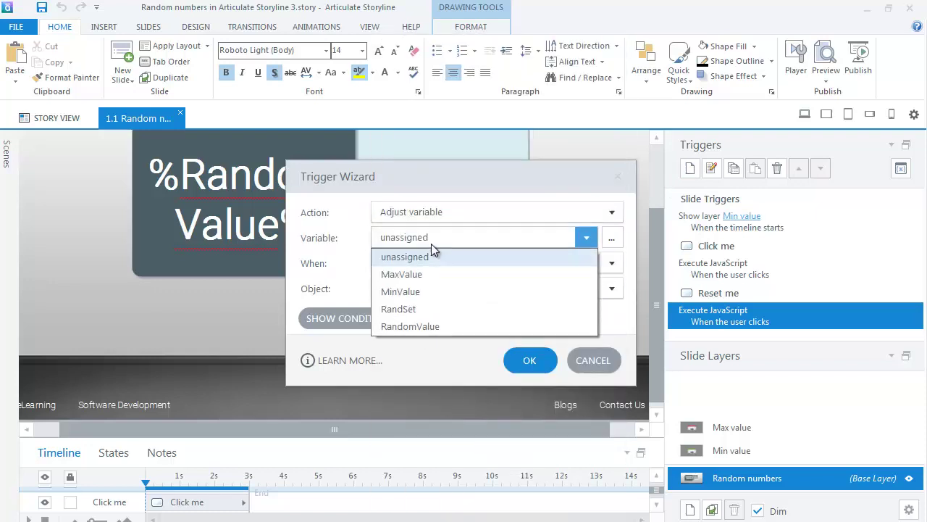
left_click(424, 293)
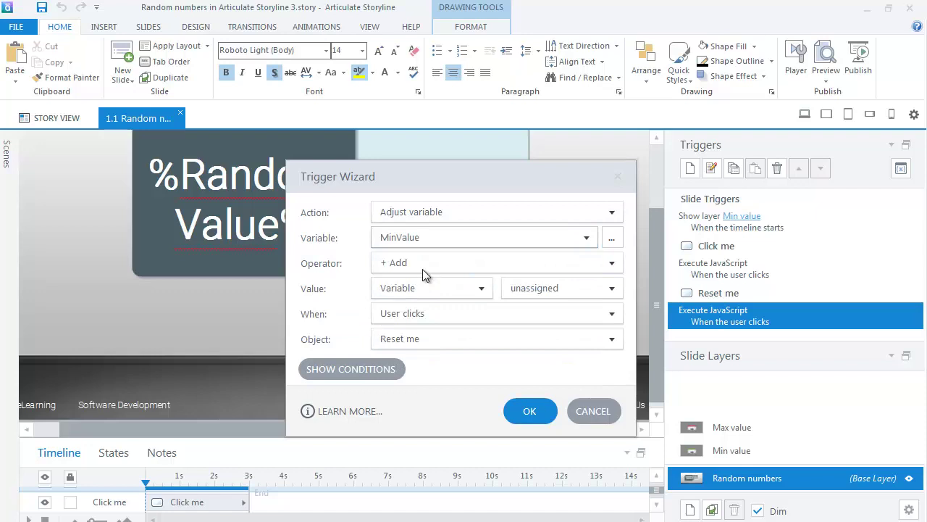
left_click(423, 267)
left_click(426, 351)
left_click(481, 288)
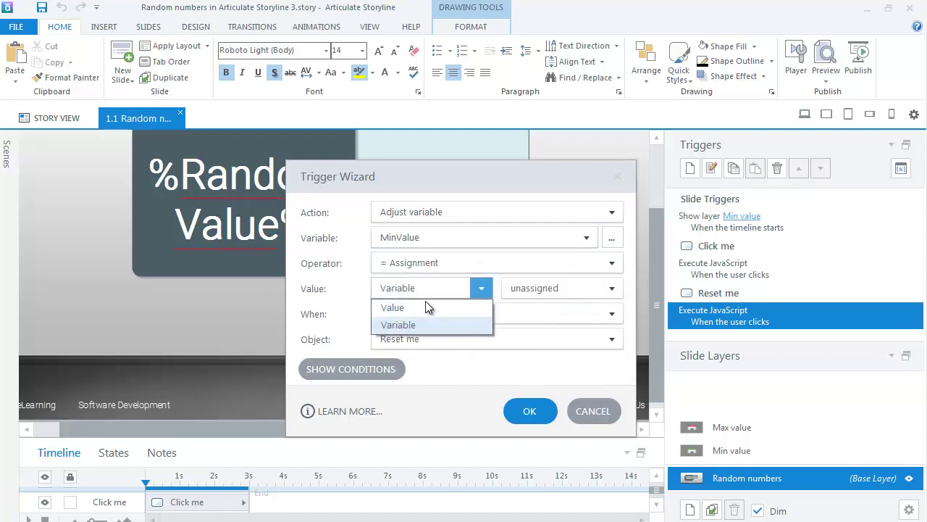
left_click(449, 305)
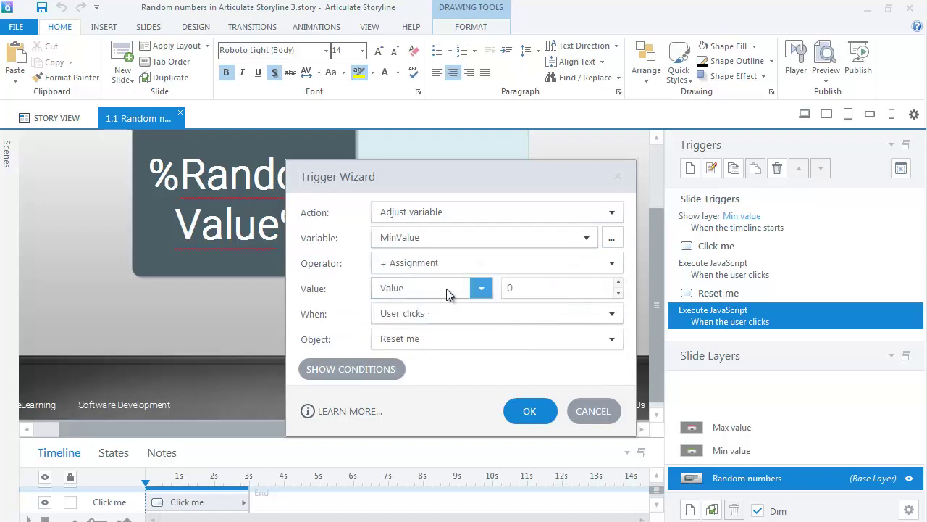
left_click(528, 411)
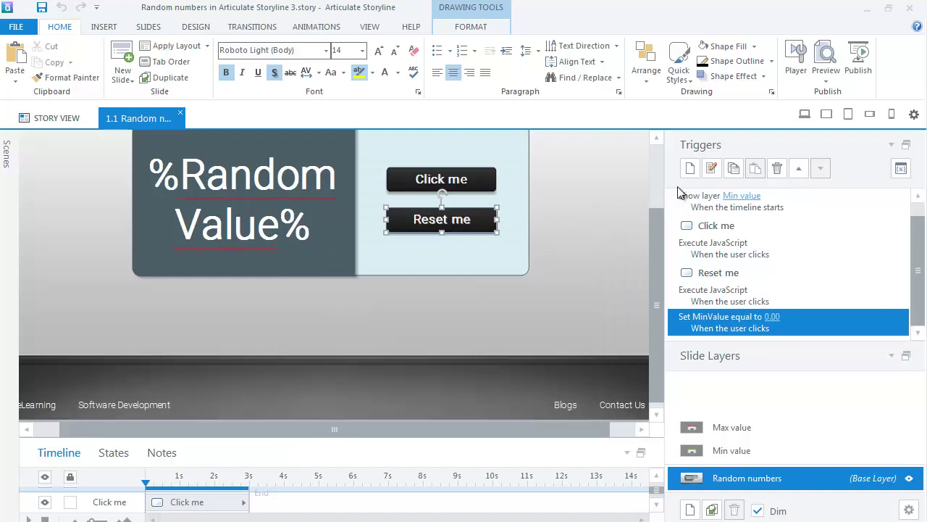
Step: Add a Reset me trigger assigning MaxValue the value 0
left_click(694, 174)
left_click(453, 239)
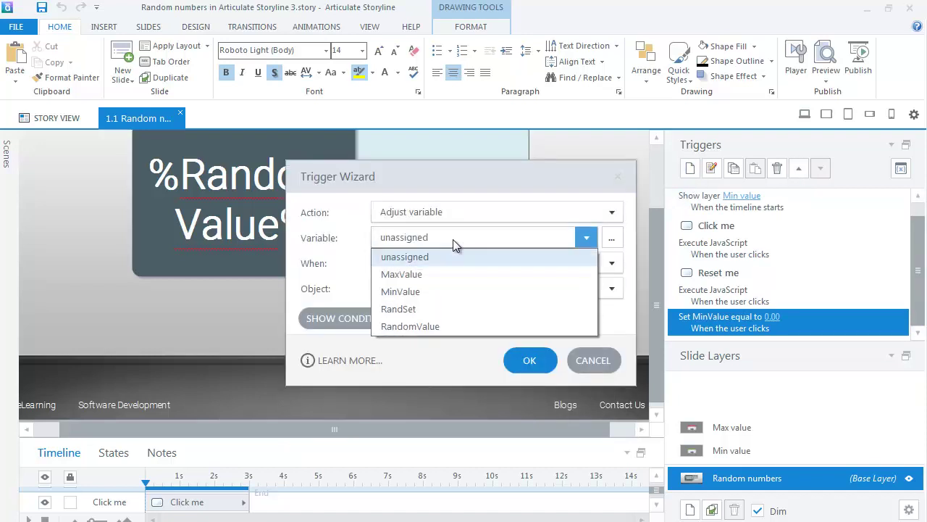
left_click(444, 274)
left_click(445, 268)
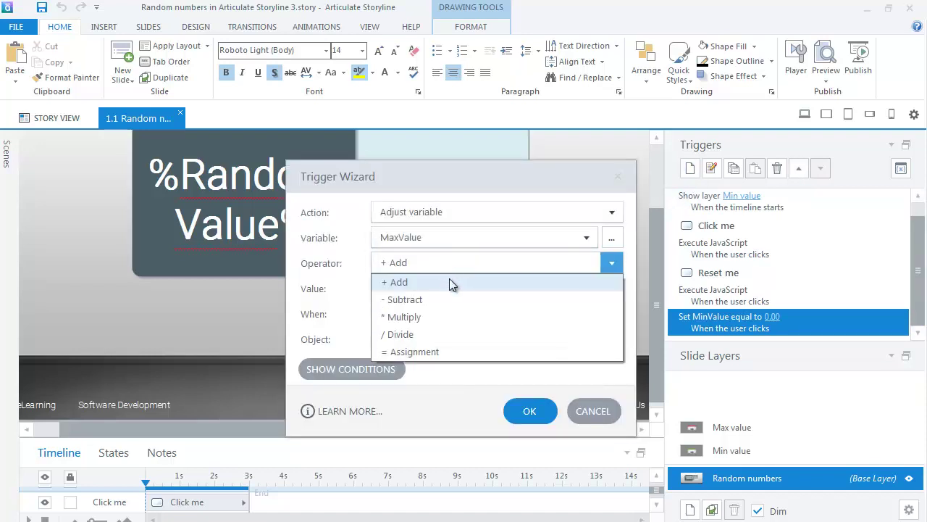
left_click(436, 352)
left_click(464, 287)
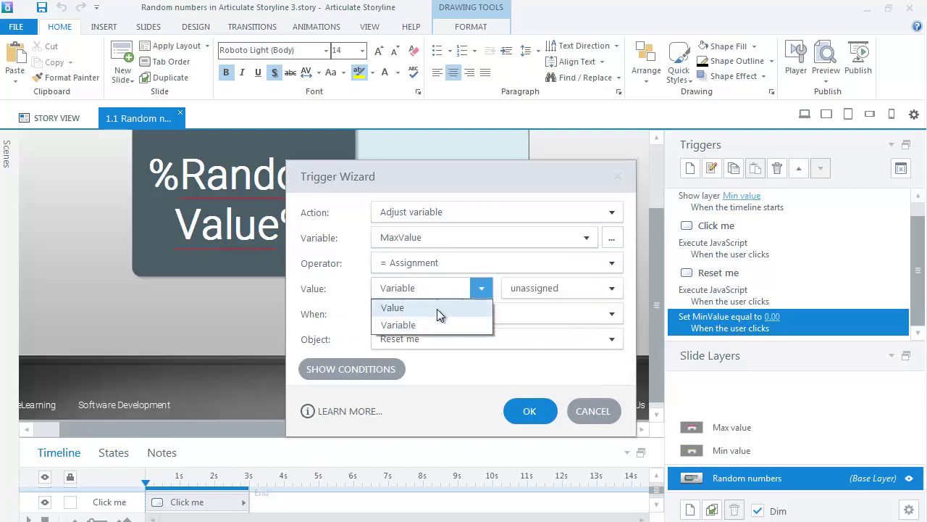
left_click(420, 307)
left_click(529, 411)
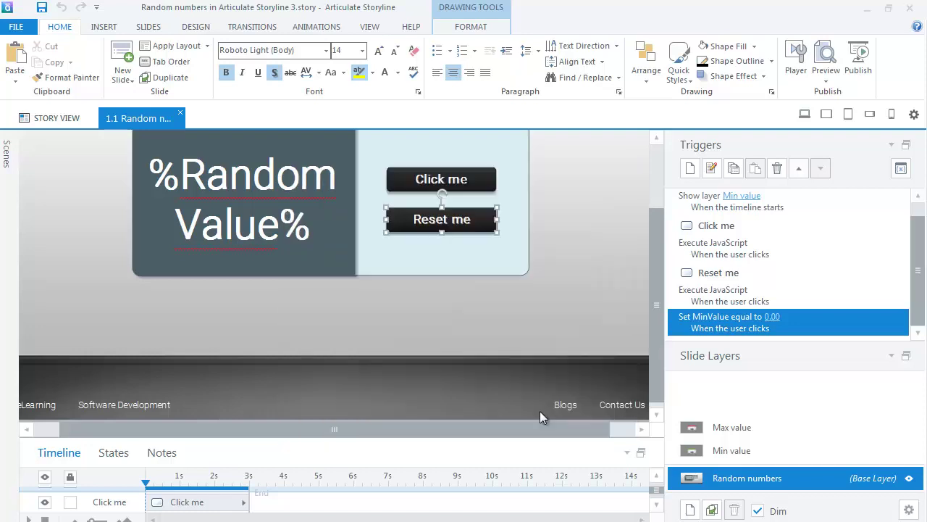
Step: Add a Reset me trigger assigning RandomValue the value 0
left_click(689, 168)
left_click(496, 243)
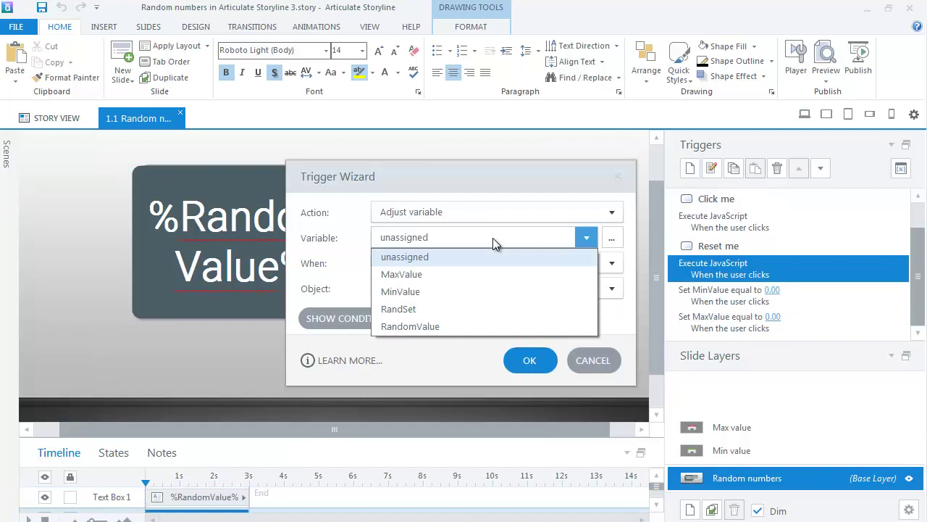
left_click(381, 325)
left_click(426, 268)
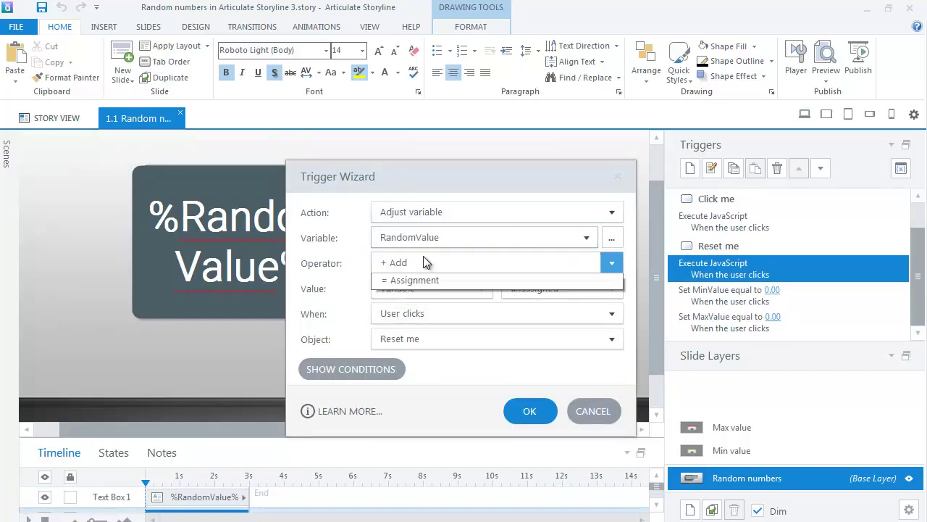
left_click(409, 352)
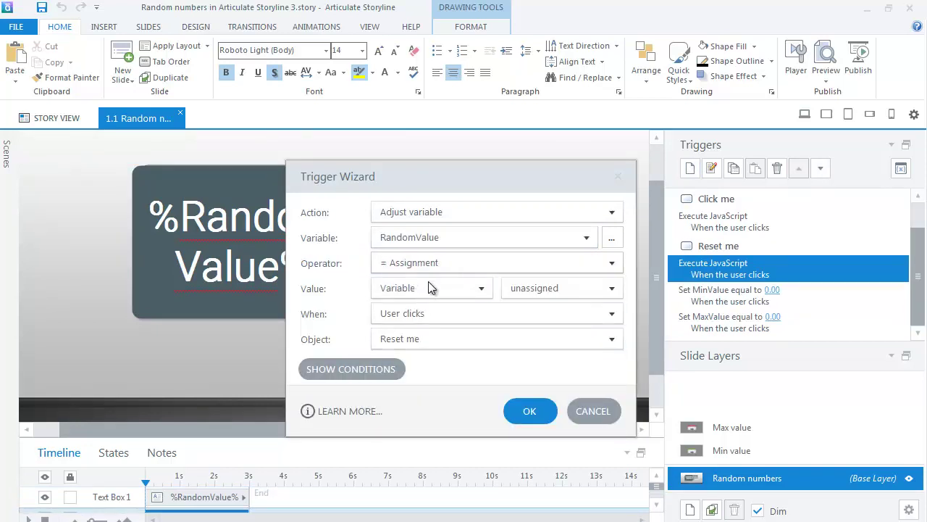
left_click(427, 288)
left_click(421, 306)
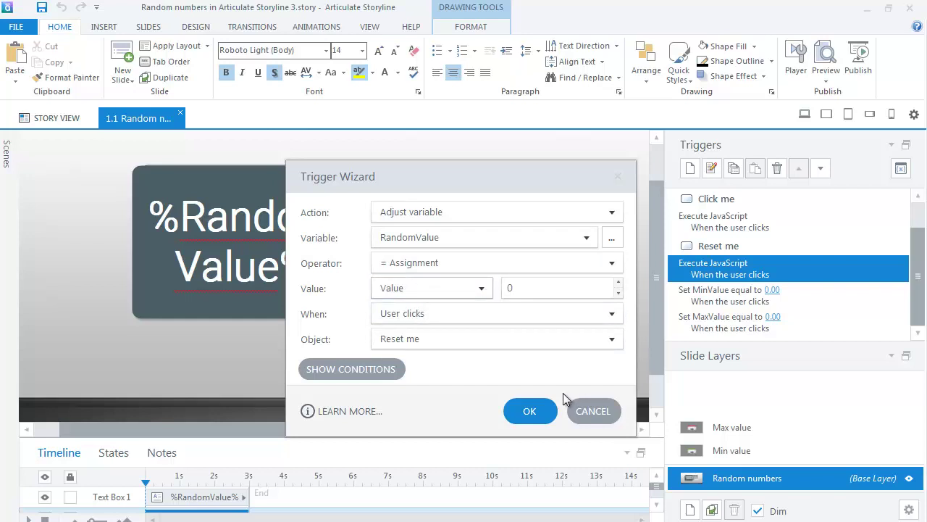
left_click(527, 412)
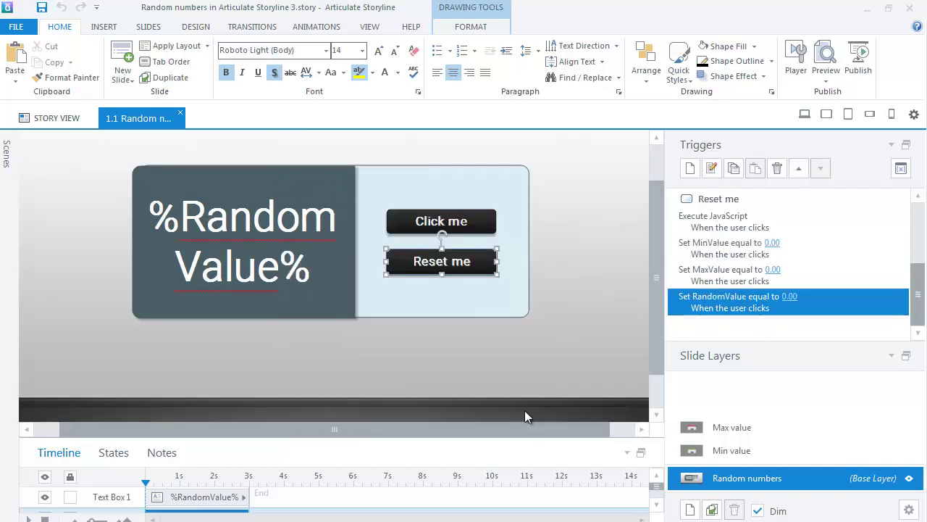
Step: Add a Reset me trigger that jumps to slide 1.1 Random numbers
left_click(691, 170)
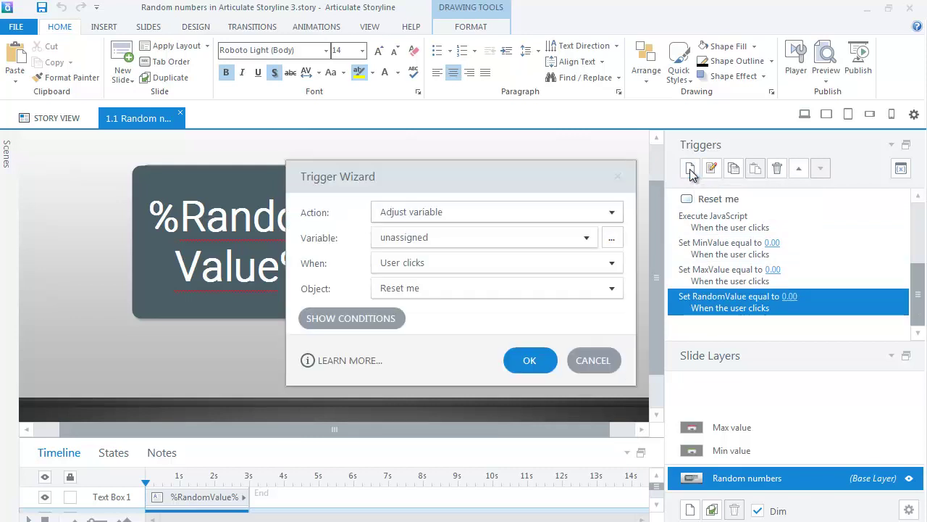
left_click(472, 211)
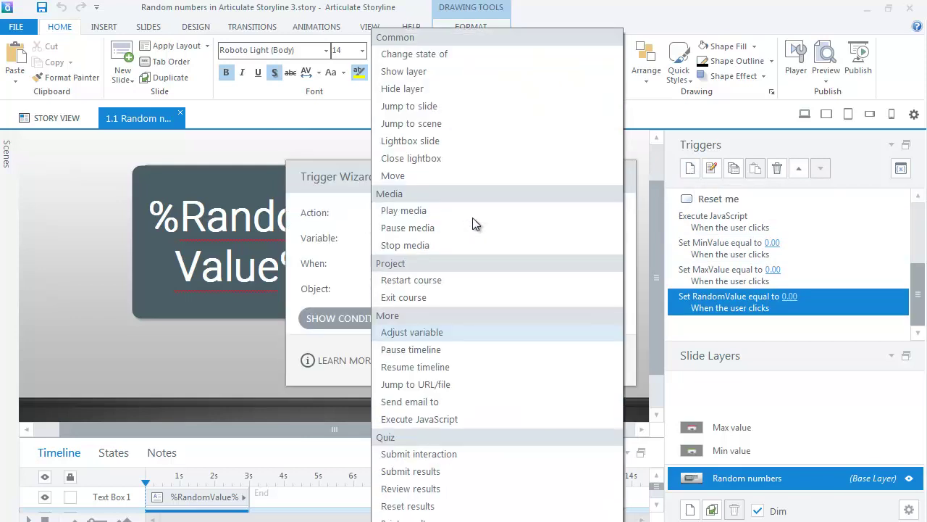
left_click(425, 109)
left_click(424, 238)
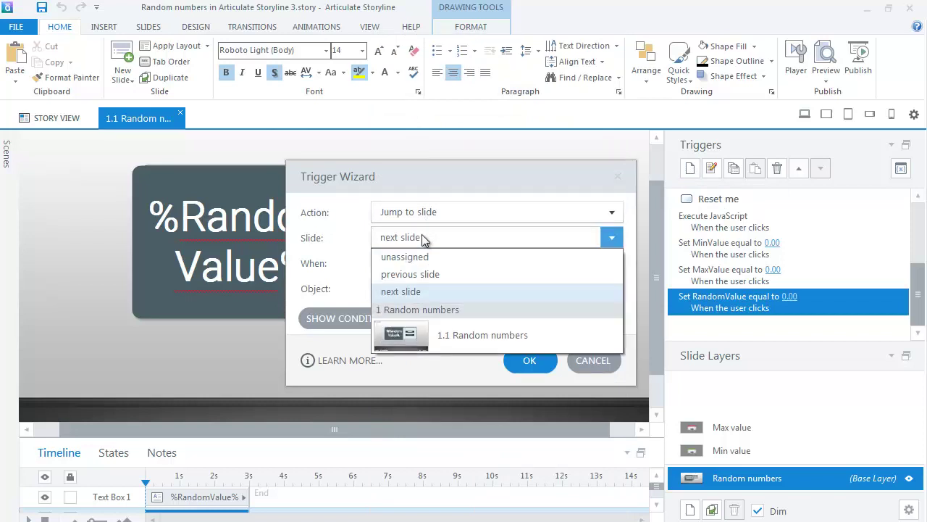
left_click(434, 338)
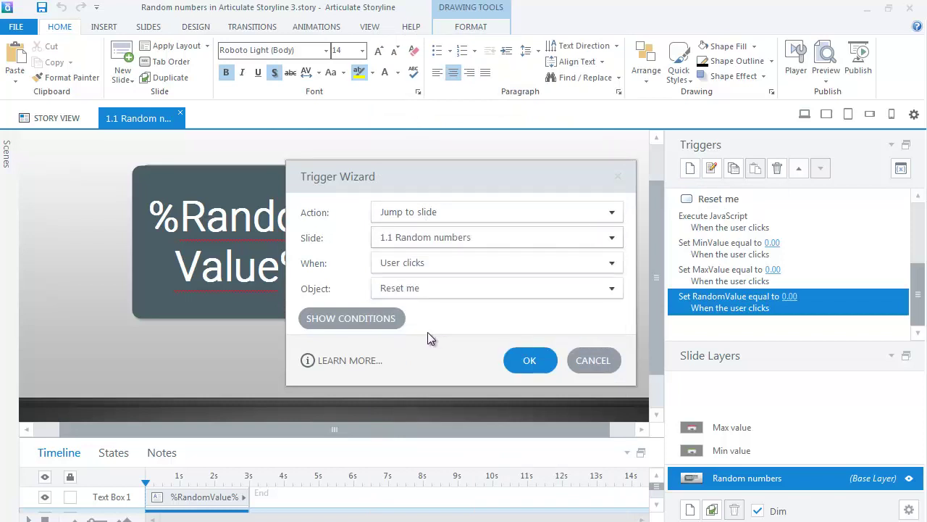
left_click(531, 361)
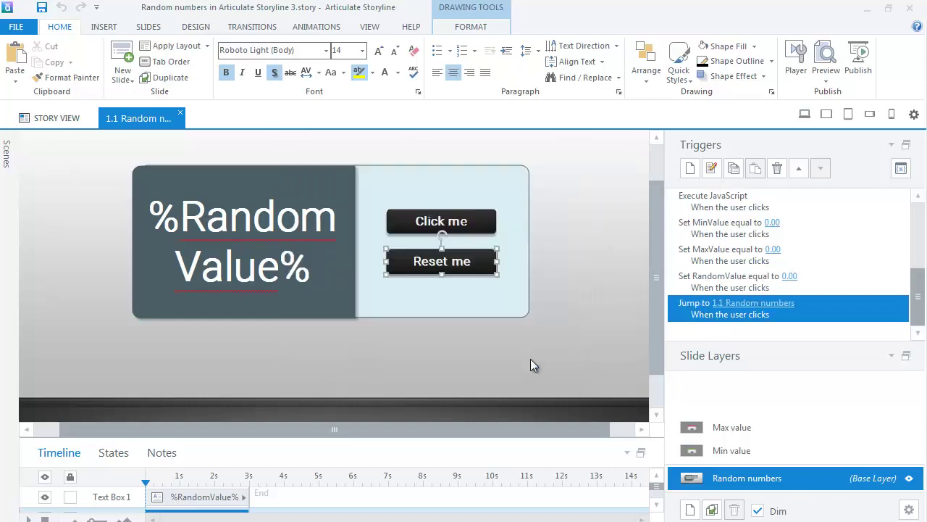
Step: Publish the project as HTML5 SCORM 1.2 and open the published output
left_click(531, 359)
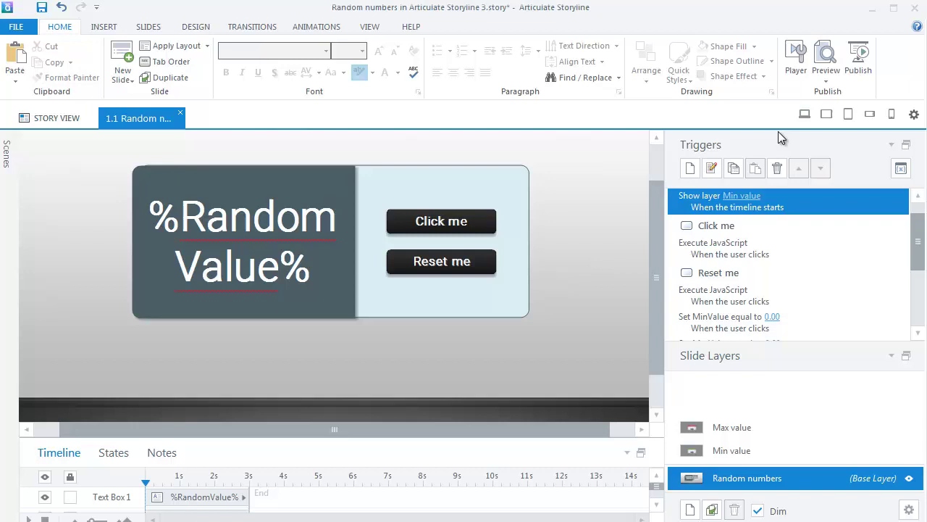
left_click(857, 72)
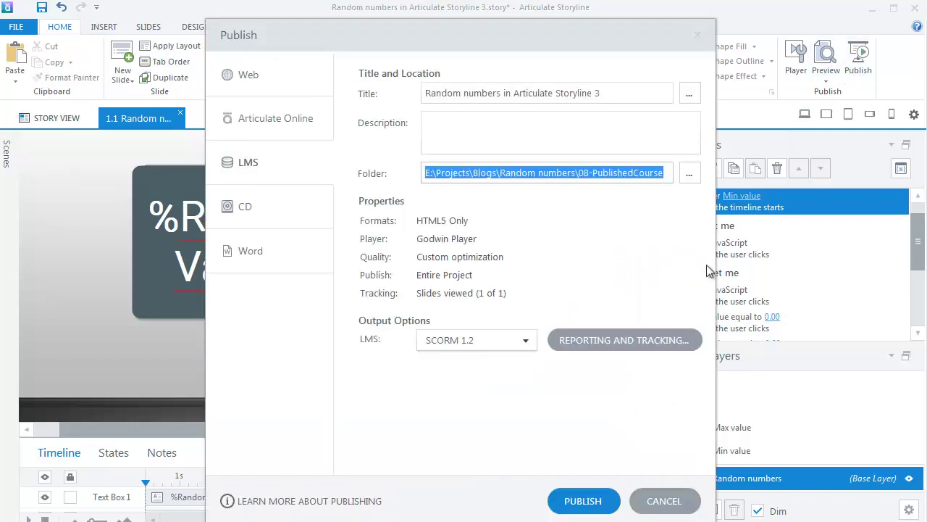
left_click(594, 502)
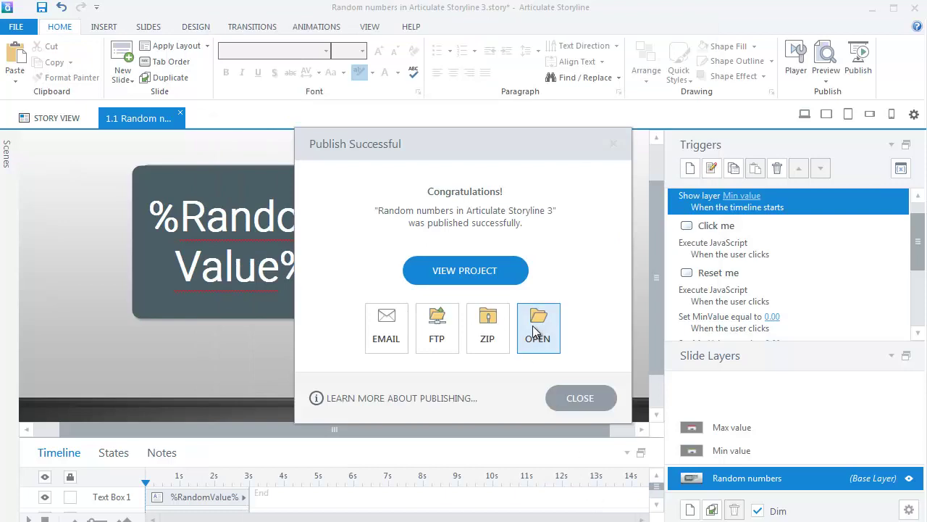
left_click(534, 331)
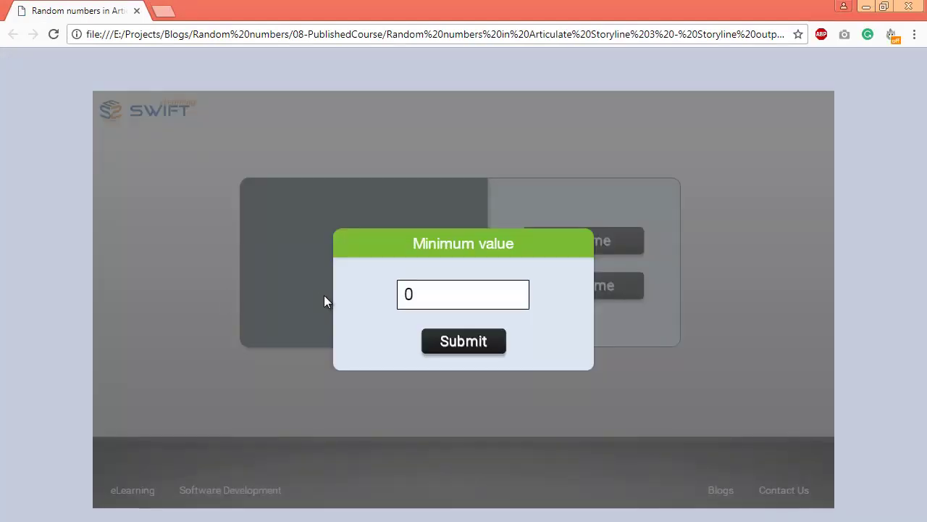
Step: Submit a minimum value of 1 and a maximum value of 10 in the published course
double_click(411, 303)
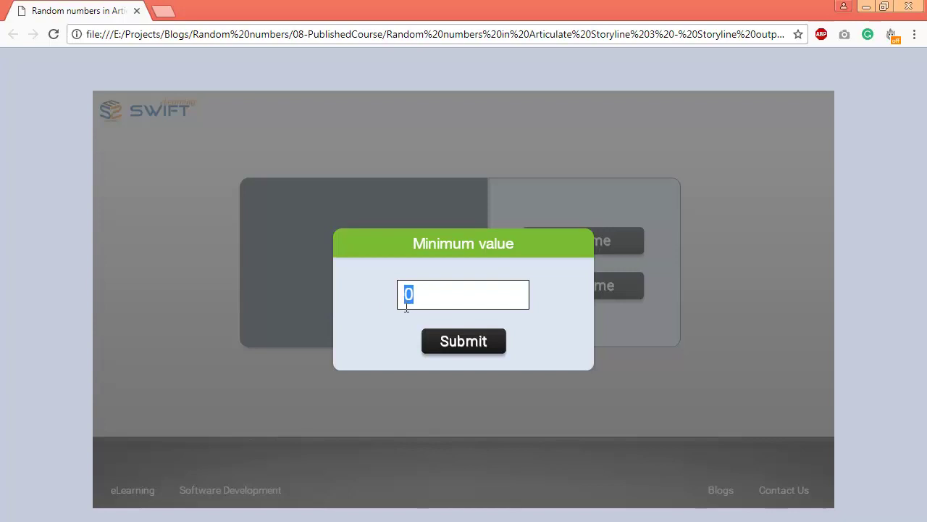
type("1")
left_click(478, 342)
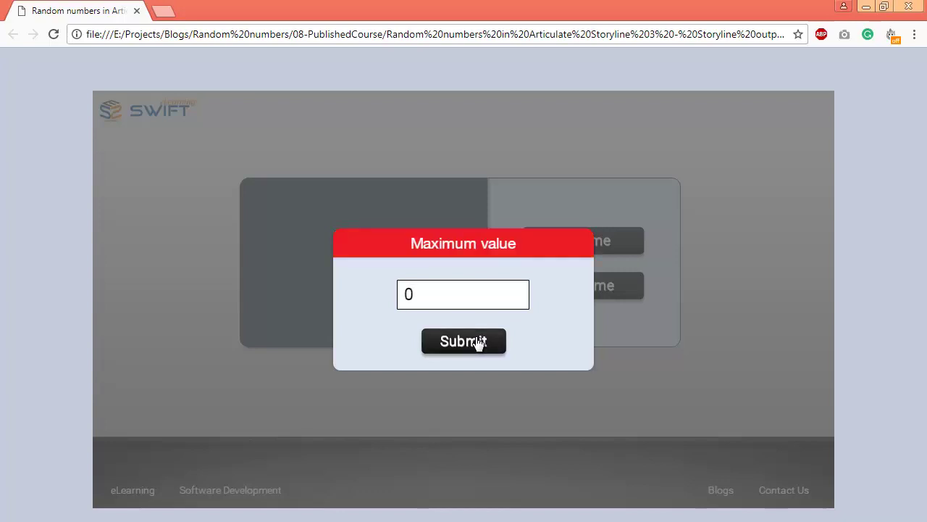
double_click(429, 295)
type("10")
left_click(463, 342)
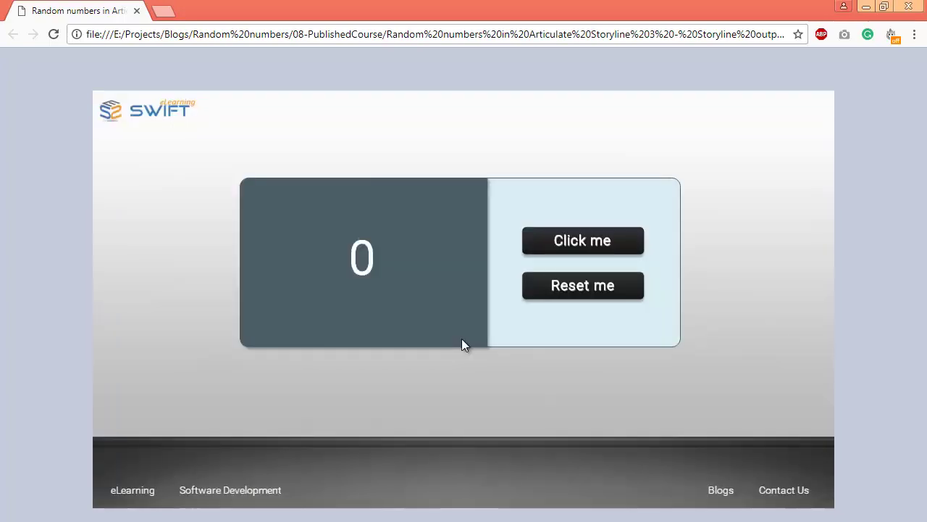
Step: Generate eleven random numbers with Click me until the 'Randomization completed. Please reset.' alert appears
left_click(581, 251)
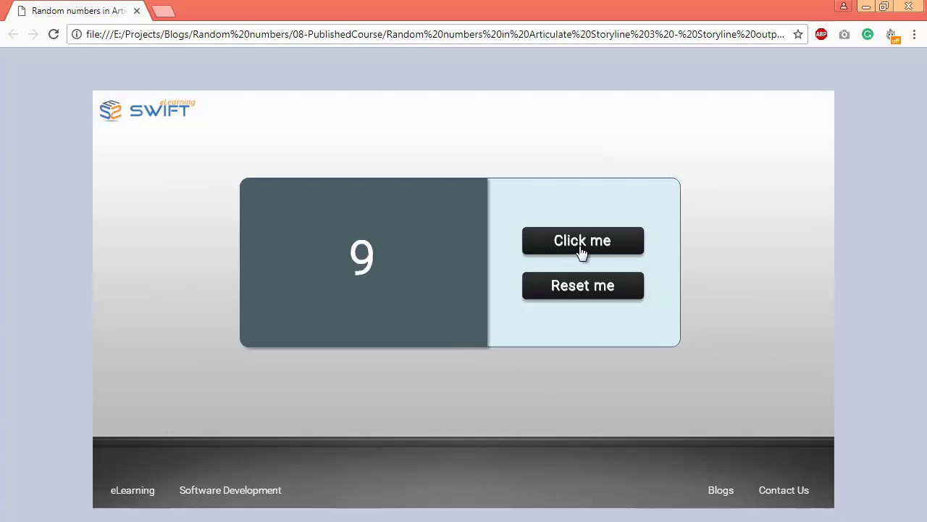
left_click(582, 251)
left_click(582, 251)
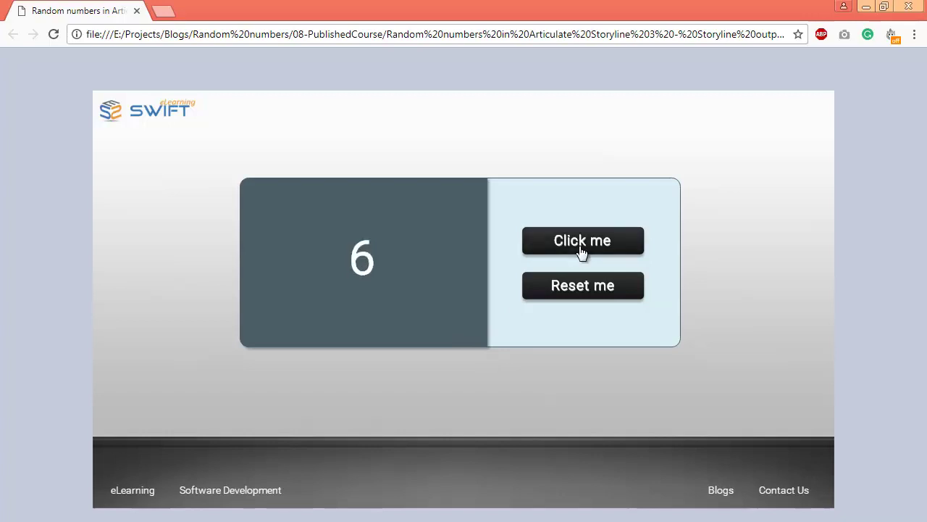
left_click(582, 251)
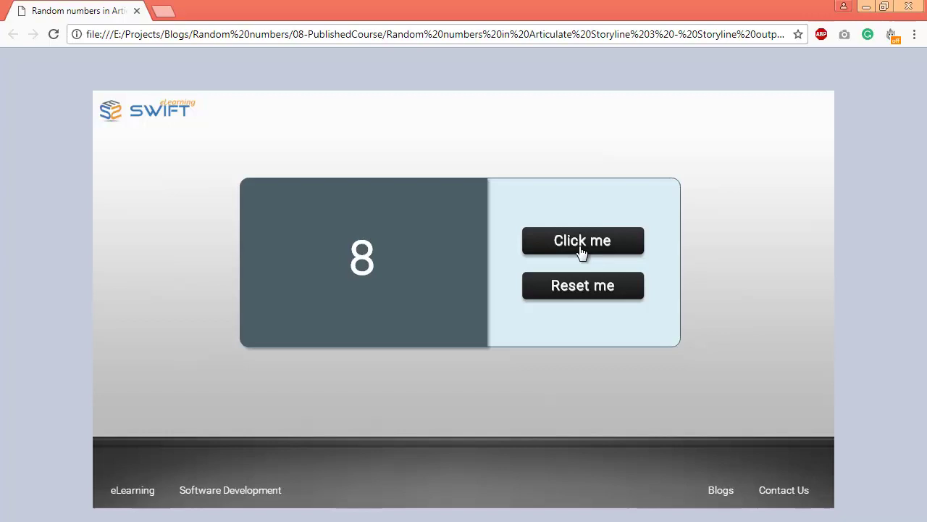
left_click(582, 252)
left_click(581, 251)
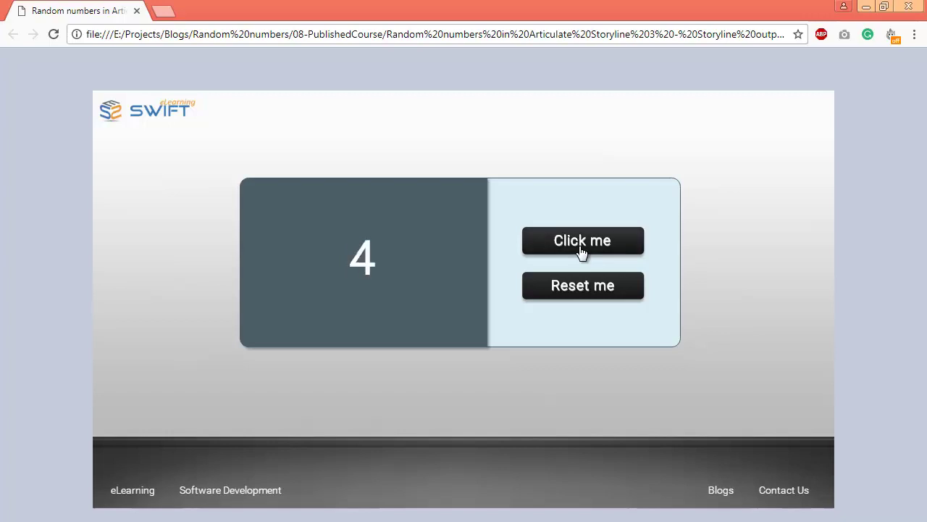
left_click(582, 252)
left_click(582, 251)
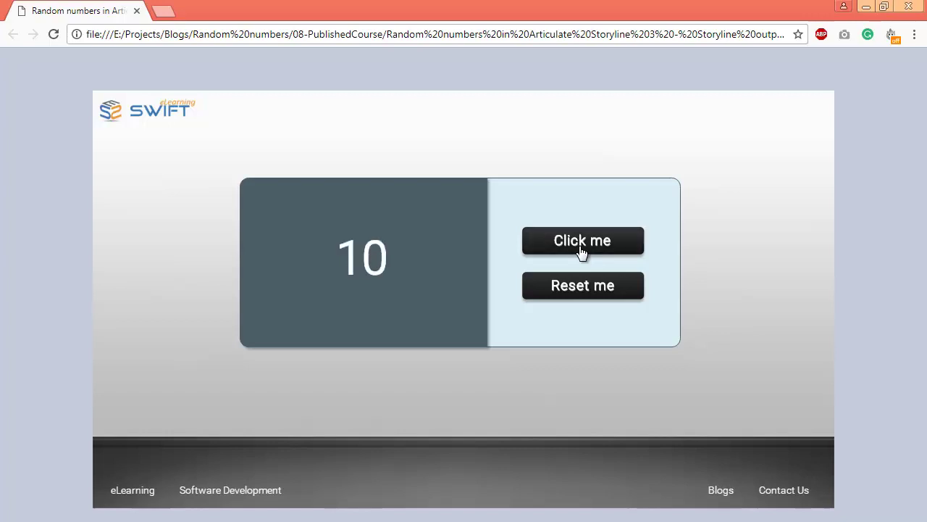
left_click(582, 251)
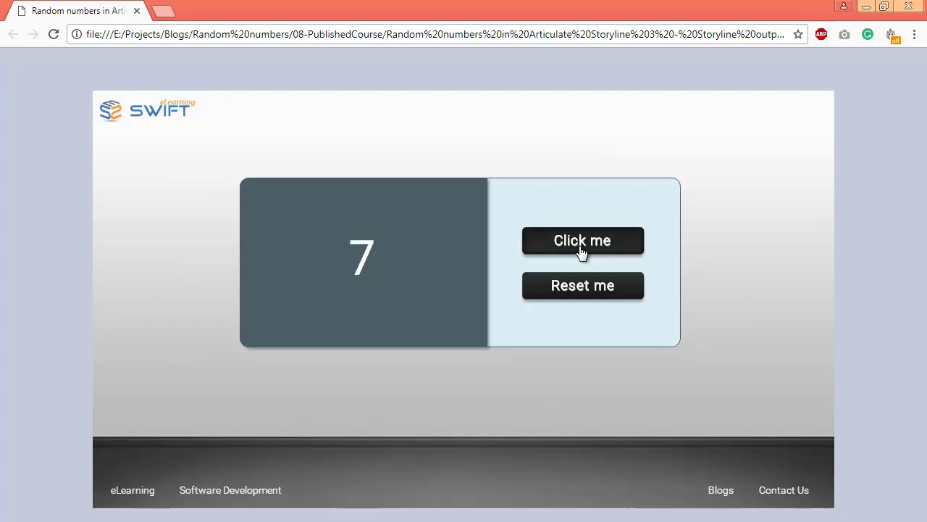
left_click(581, 251)
left_click(582, 251)
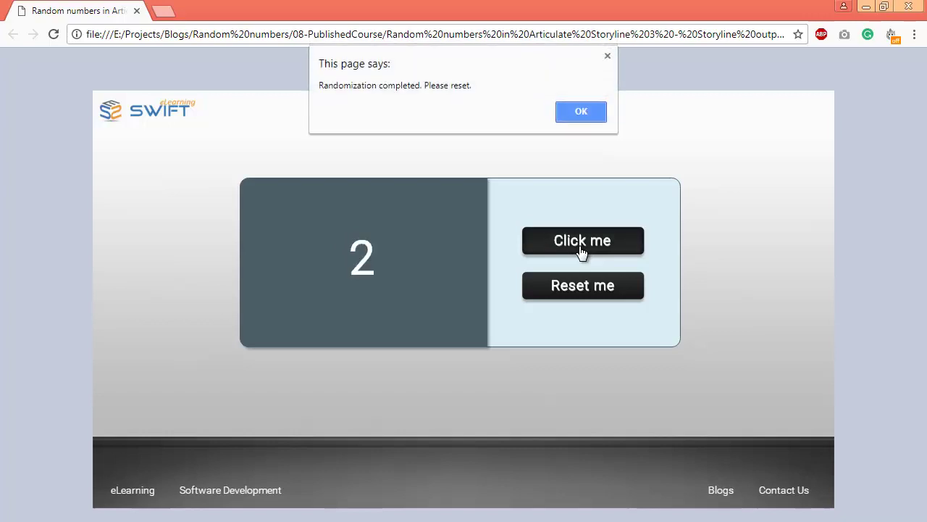
Step: Dismiss the alert, reset with a new range of 1 to 5, and generate two numbers
left_click(587, 113)
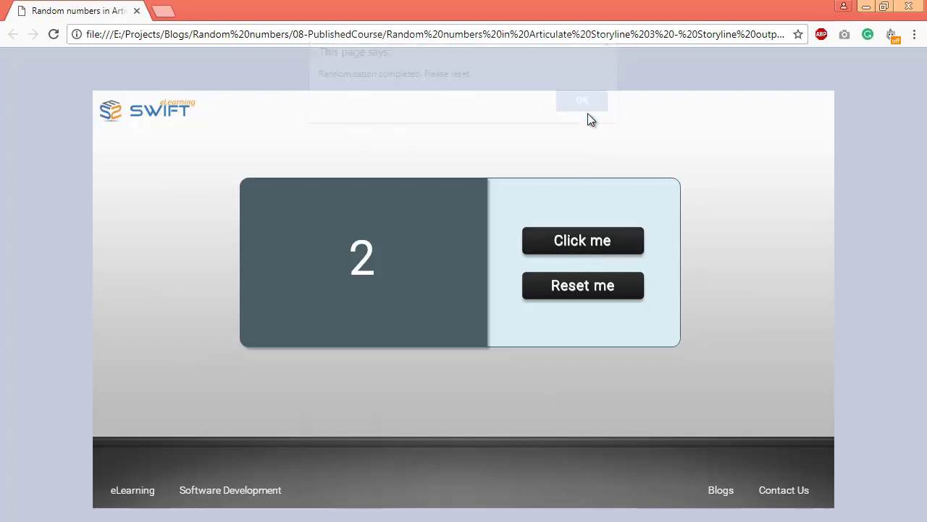
left_click(604, 288)
left_click(425, 295)
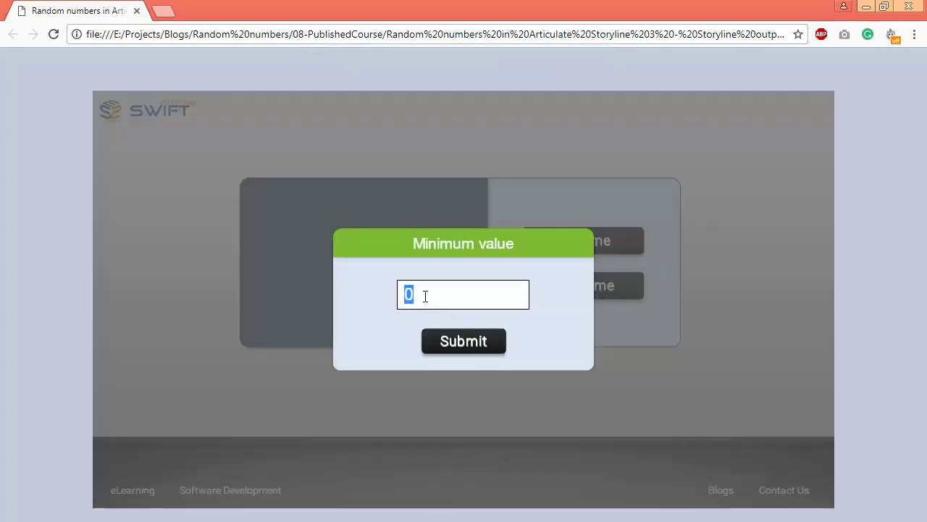
type("1")
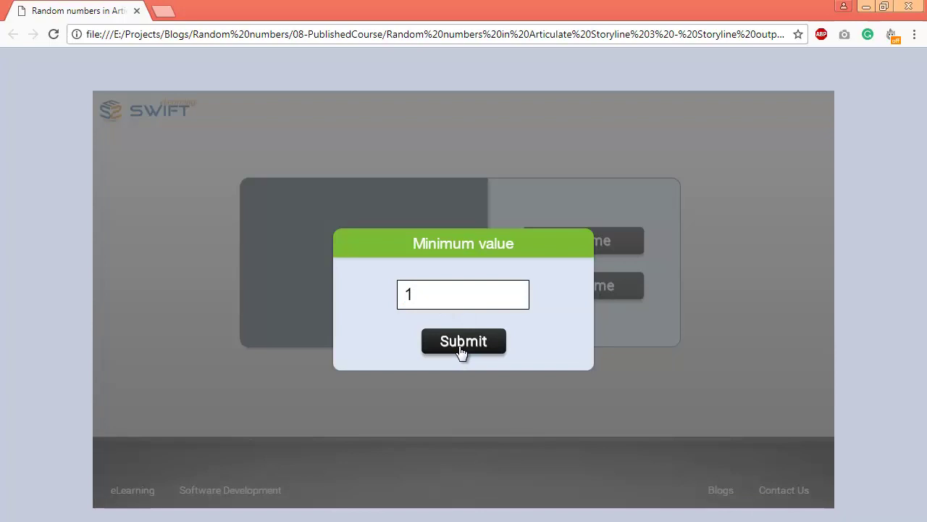
left_click(461, 348)
left_click(424, 295)
type("5")
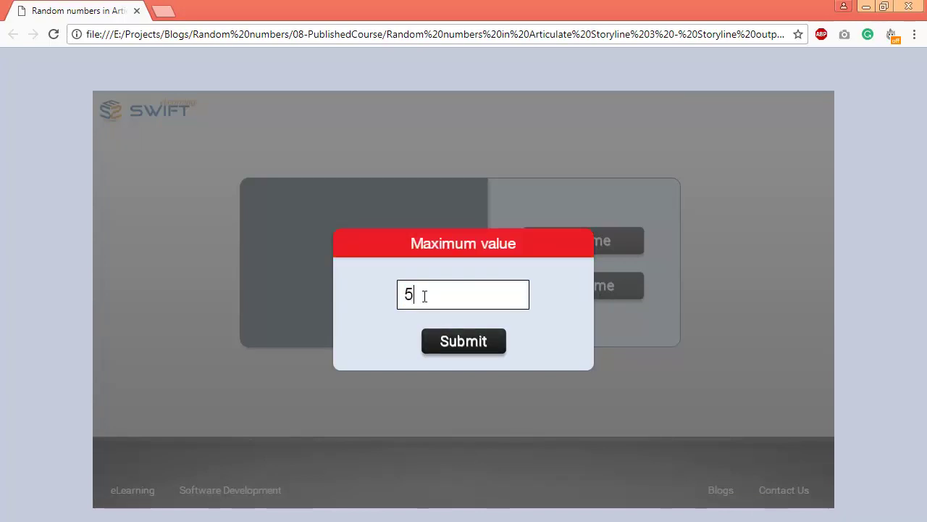
left_click(438, 342)
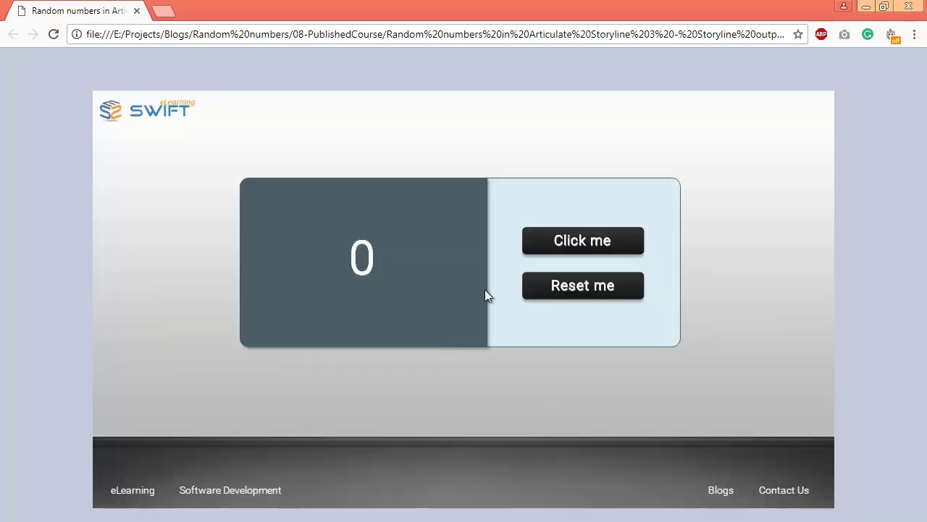
left_click(570, 246)
left_click(571, 247)
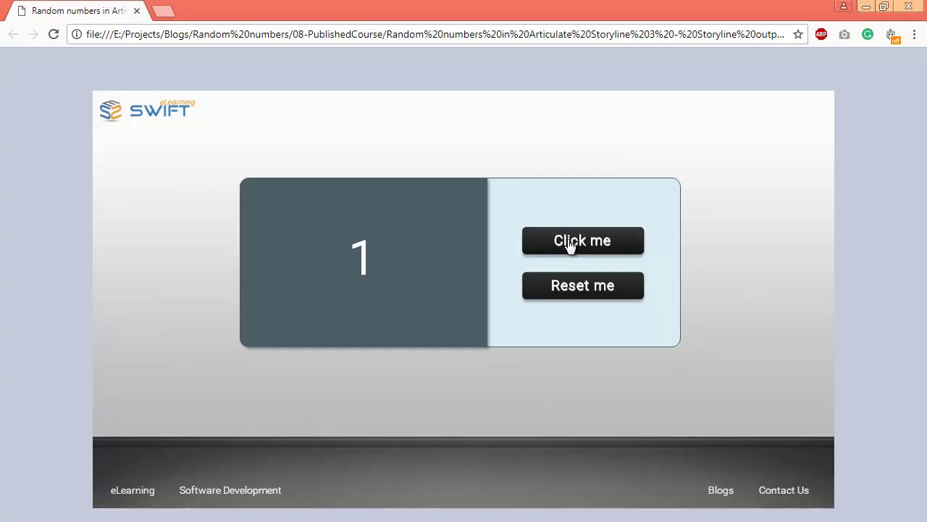